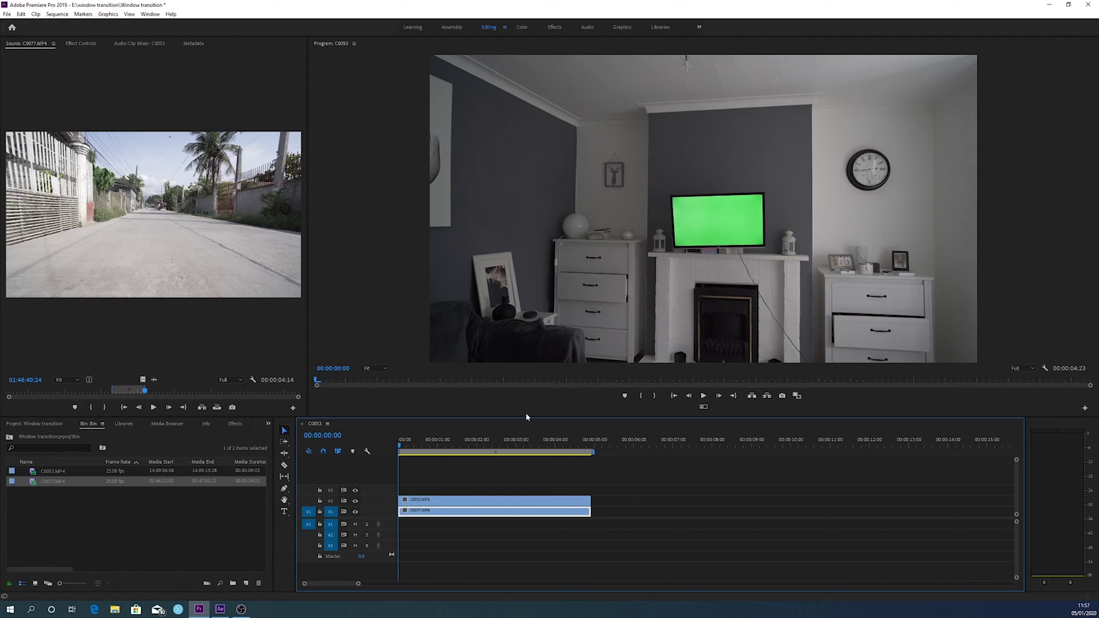
# Step: Compare the two stacked clips by hiding and showing the upper video track and scrubbing the start of the sequence
pyautogui.click(403, 447)
pyautogui.moveTo(402, 448); pyautogui.dragTo(388, 472)
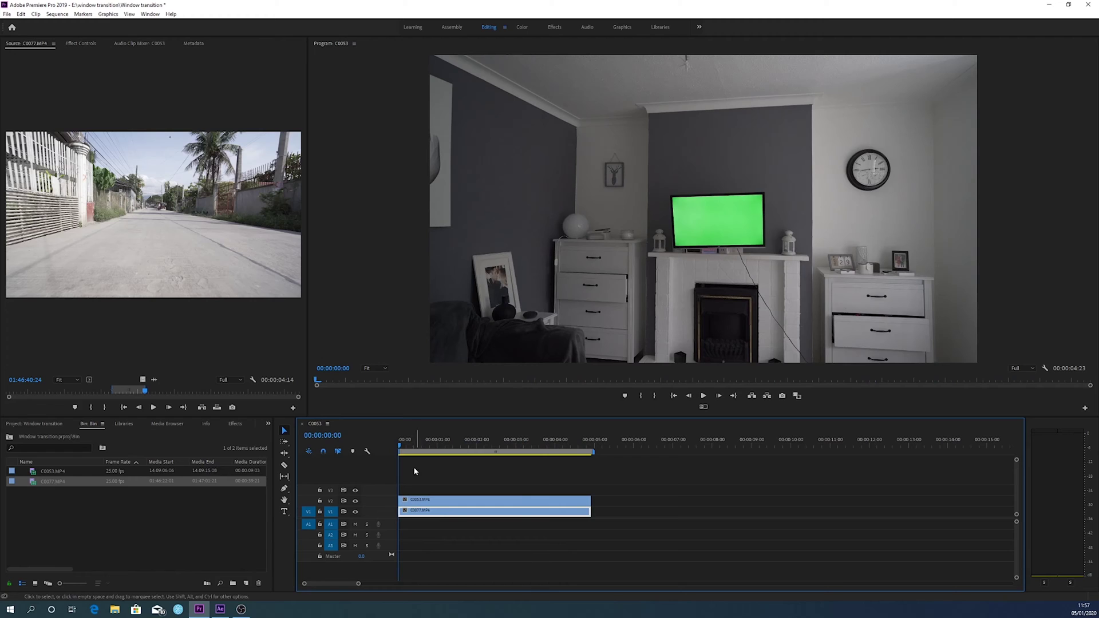
pyautogui.click(420, 498)
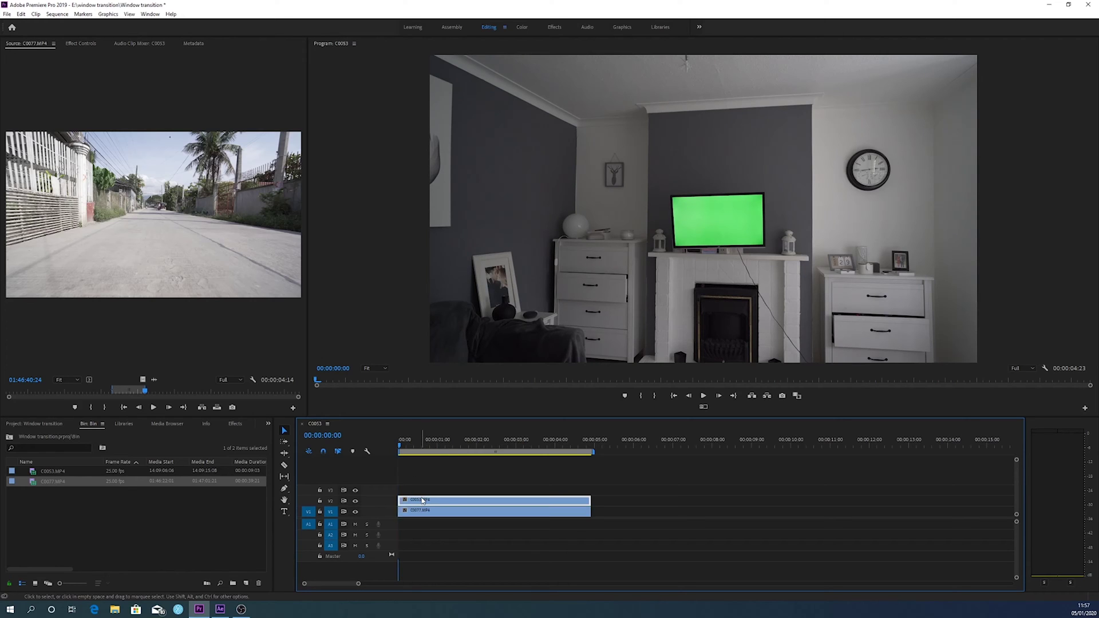
pyautogui.click(408, 514)
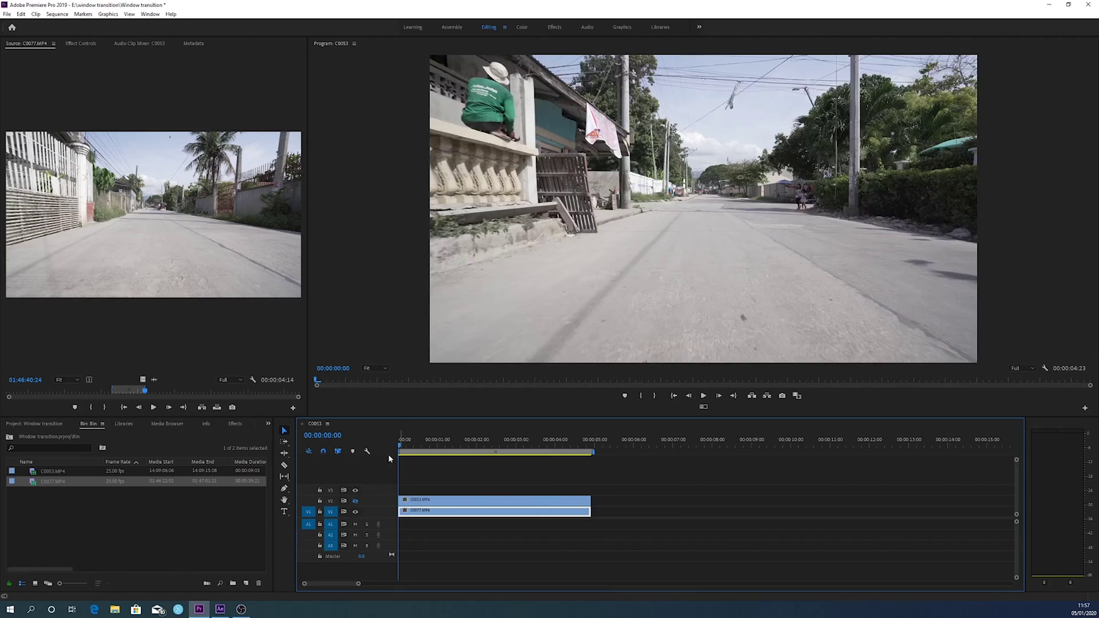
pyautogui.moveTo(399, 449); pyautogui.dragTo(387, 474)
pyautogui.click(357, 501)
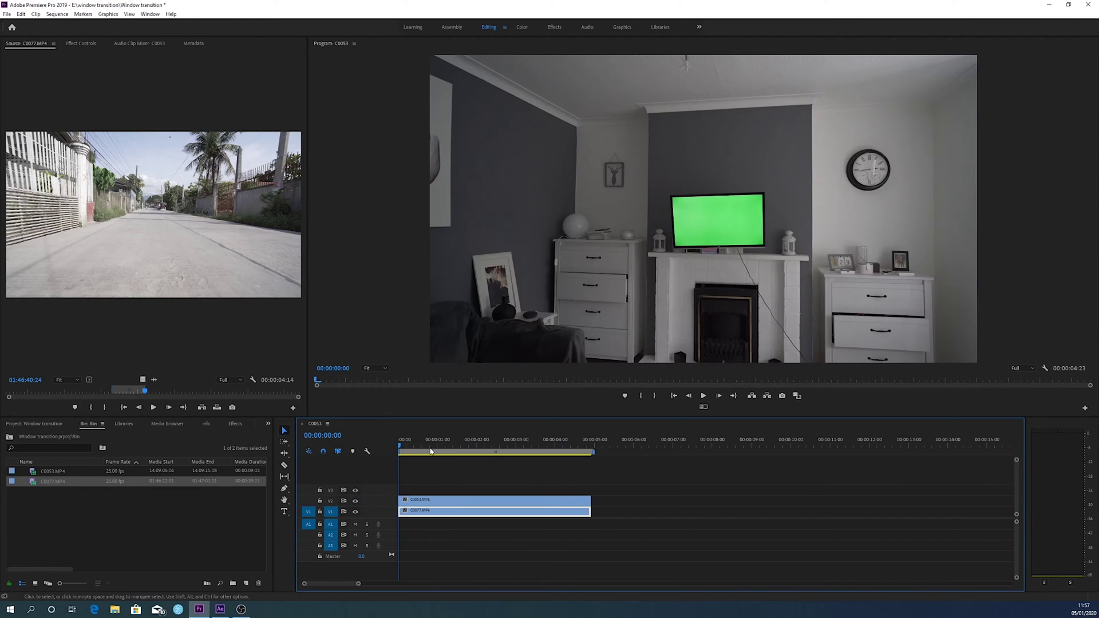
pyautogui.click(402, 446)
pyautogui.click(404, 446)
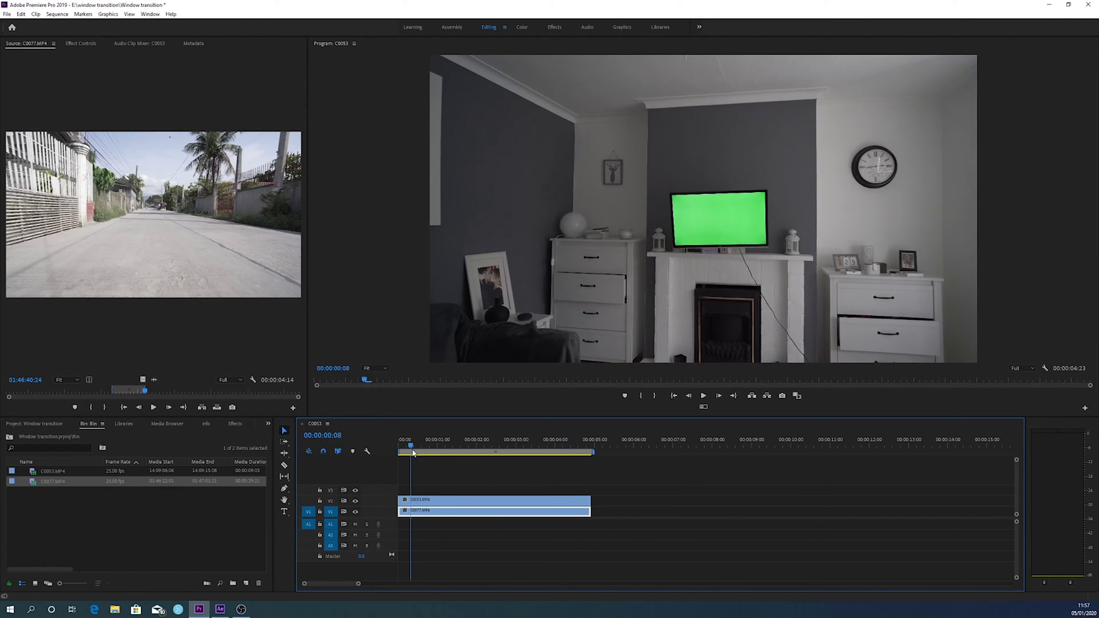
pyautogui.click(398, 448)
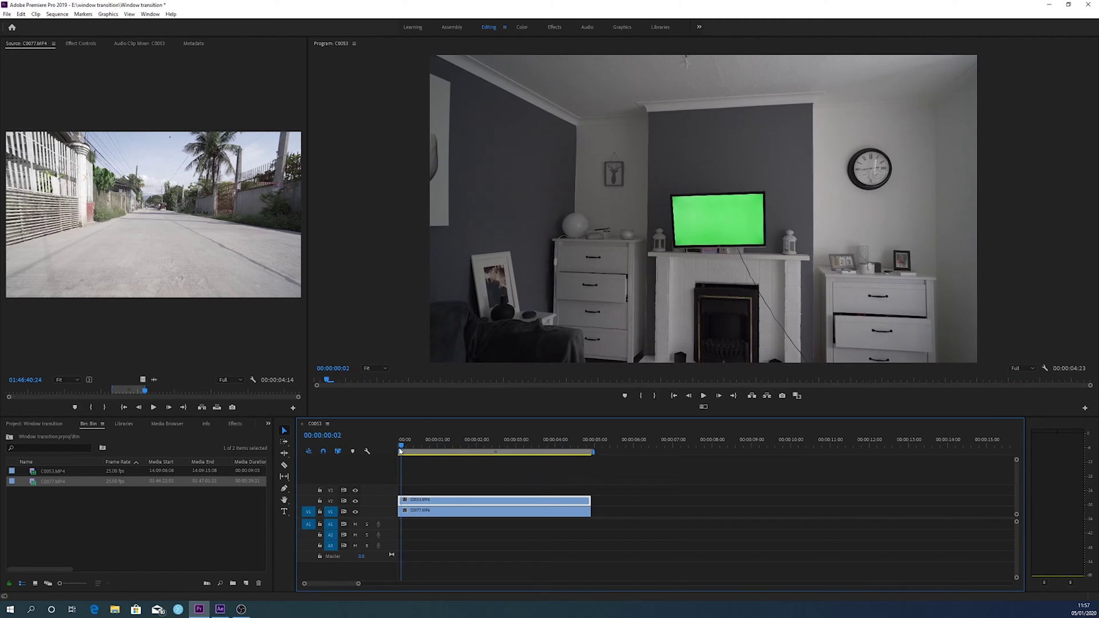
# Step: Search the effects for "key" and apply Ultra Key to the C0053.MP4 room clip on track V2
pyautogui.click(236, 424)
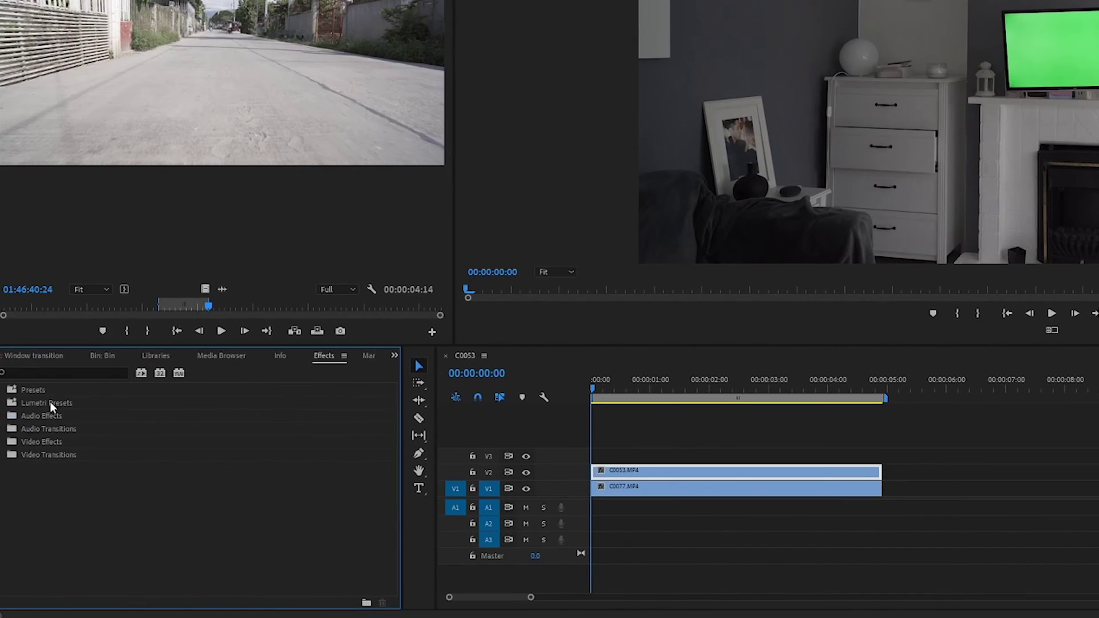
pyautogui.click(61, 374)
pyautogui.write('key')
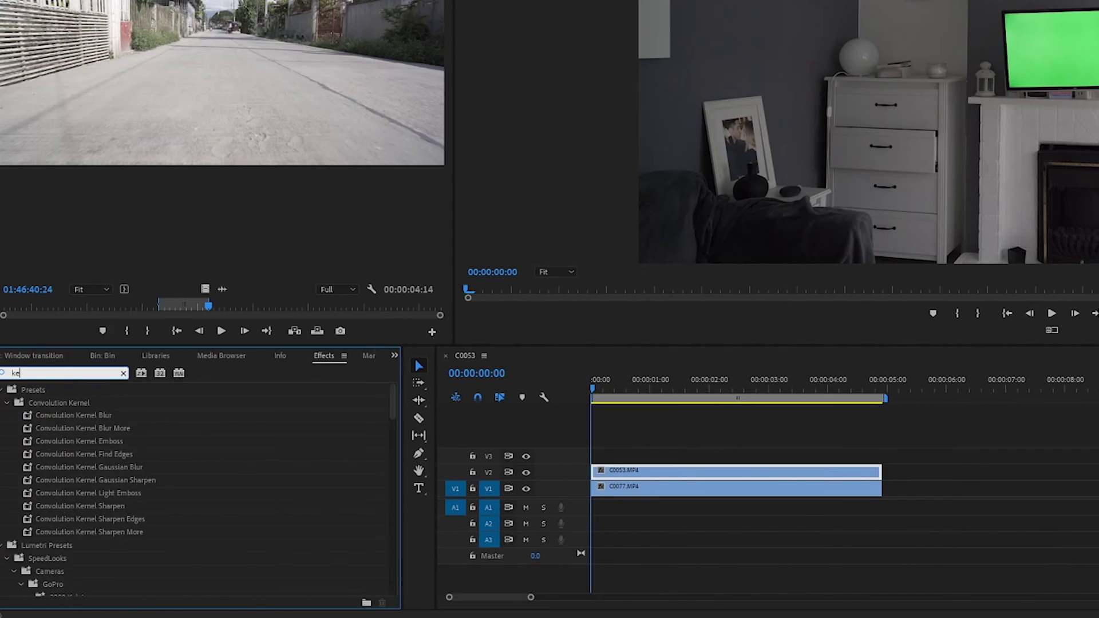
pyautogui.click(43, 572)
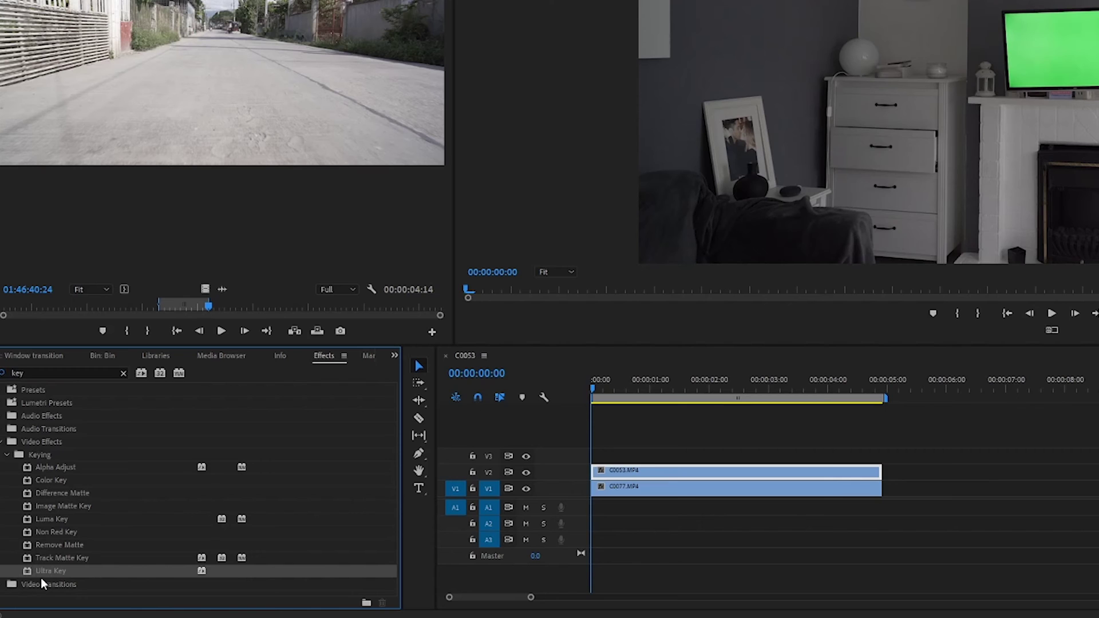
pyautogui.moveTo(28, 571); pyautogui.dragTo(691, 473)
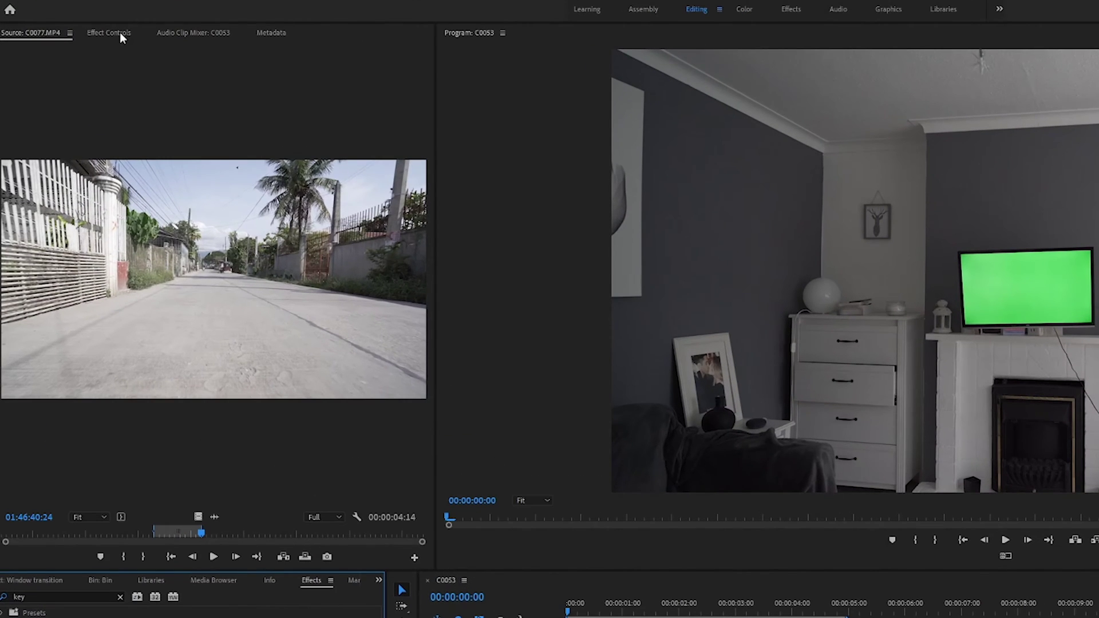
# Step: Set the Ultra Key's Key Color by sampling the green of the television screen in the program preview
pyautogui.click(108, 33)
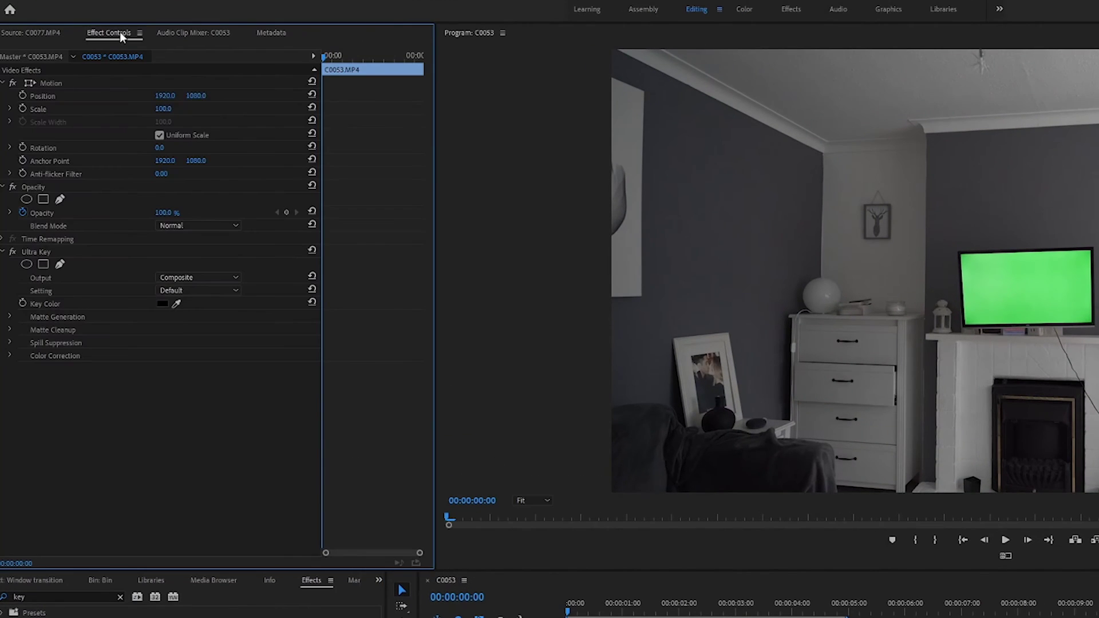
pyautogui.click(178, 305)
pyautogui.click(1039, 312)
pyautogui.click(1030, 286)
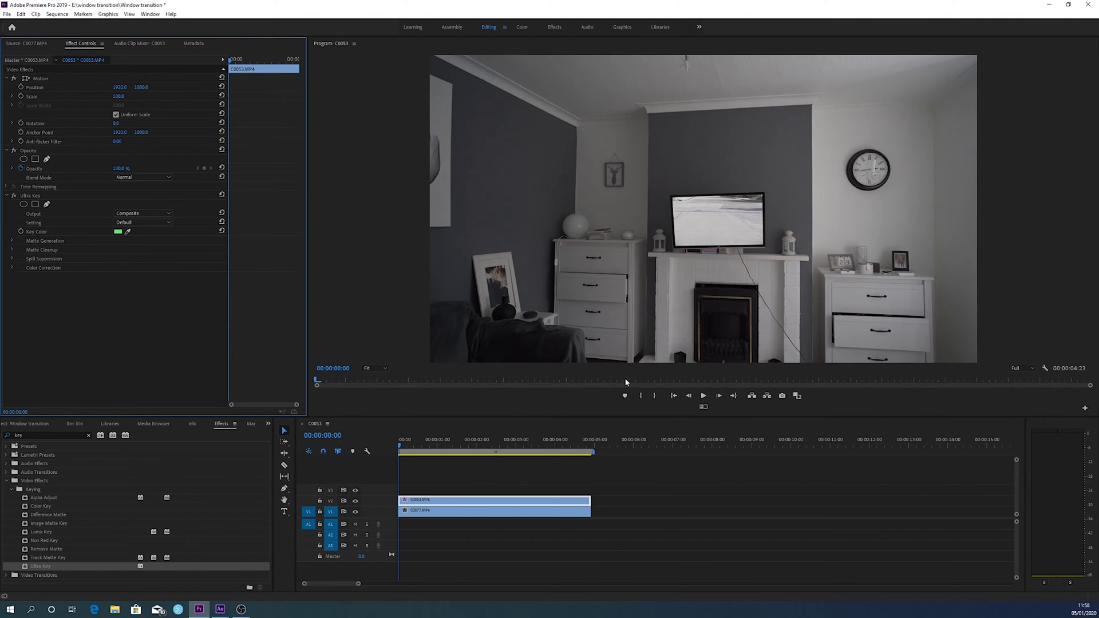
# Step: Return to the sequence start and lower the C0053.MP4 clip's opacity so the street footage shows through
pyautogui.moveTo(403, 442); pyautogui.dragTo(335, 479)
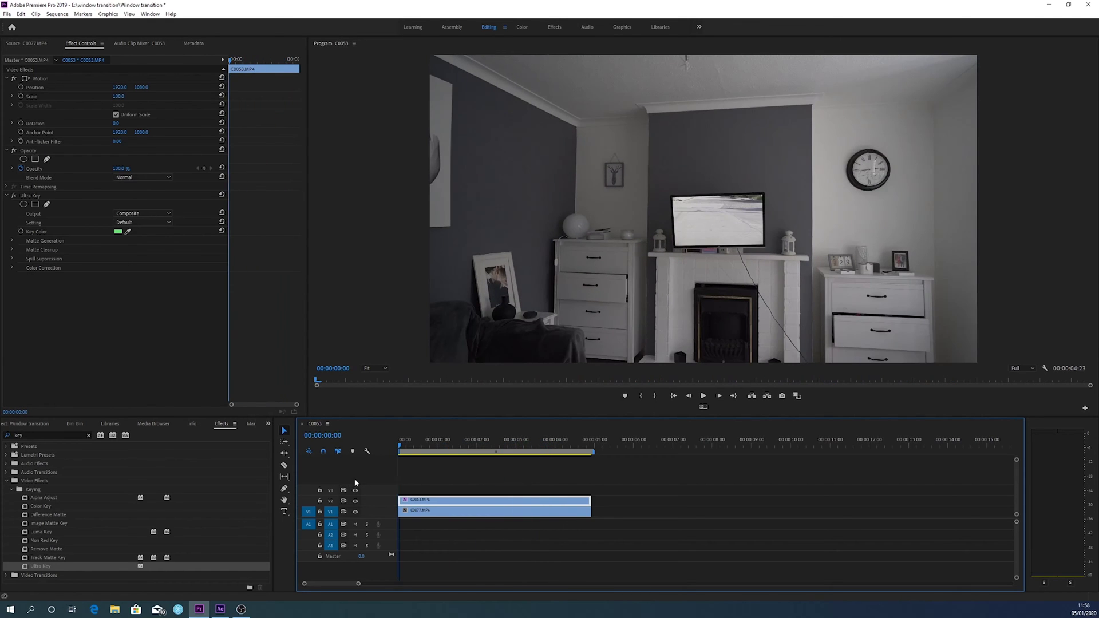
pyautogui.moveTo(403, 451)
pyautogui.mouseDown()
pyautogui.moveTo(441, 452)
pyautogui.moveTo(399, 452)
pyautogui.mouseUp()
pyautogui.moveTo(121, 170); pyautogui.dragTo(89, 170)
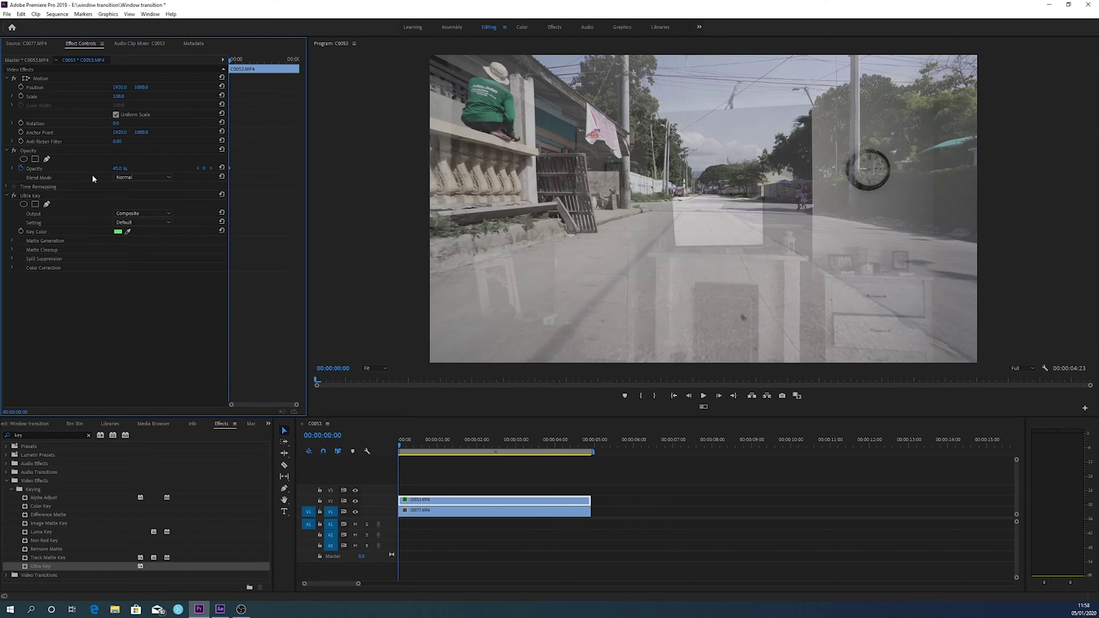
# Step: Keyframe C0077.MP4's Position and Scale at the sequence start, with Position 1990, 1156 and Scale 27 to fit it over the television
pyautogui.click(446, 515)
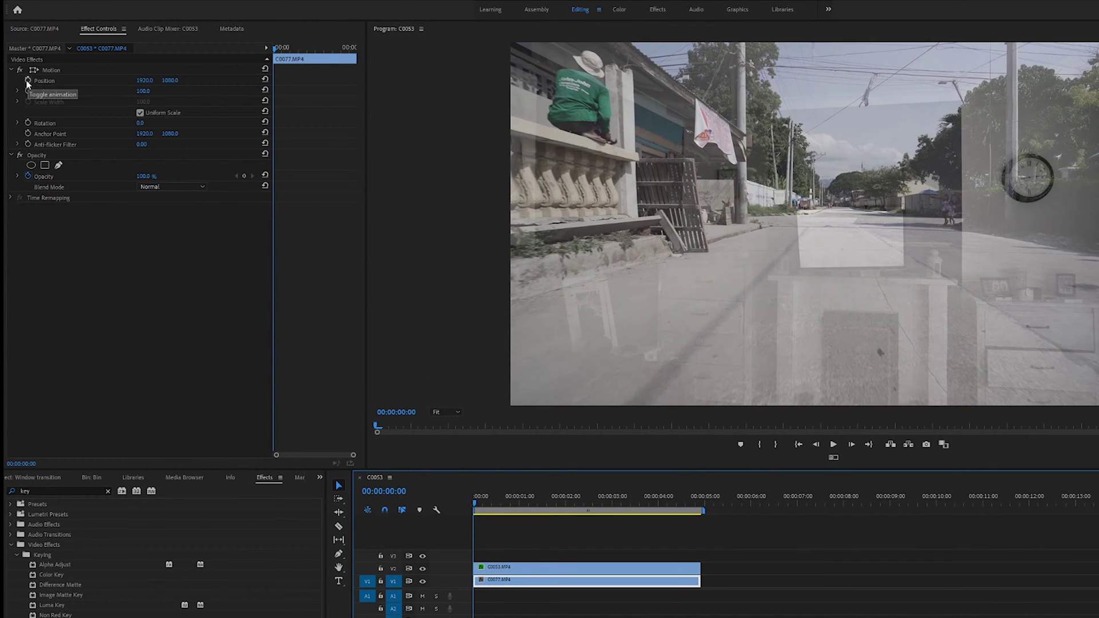
pyautogui.click(477, 504)
pyautogui.moveTo(477, 504); pyautogui.dragTo(459, 506)
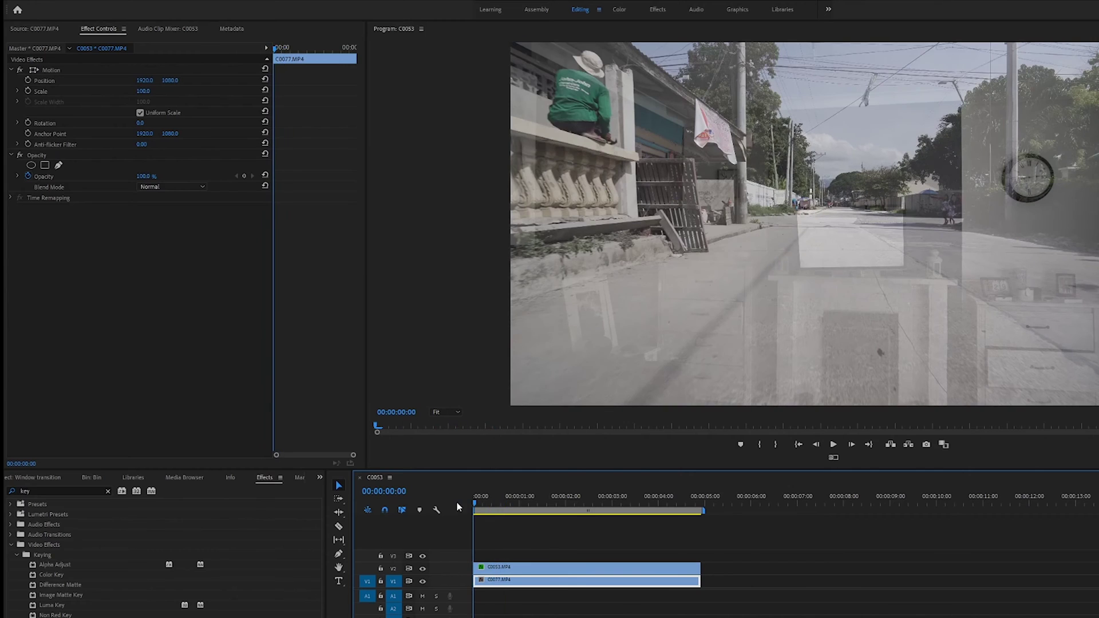
pyautogui.click(28, 80)
pyautogui.click(27, 90)
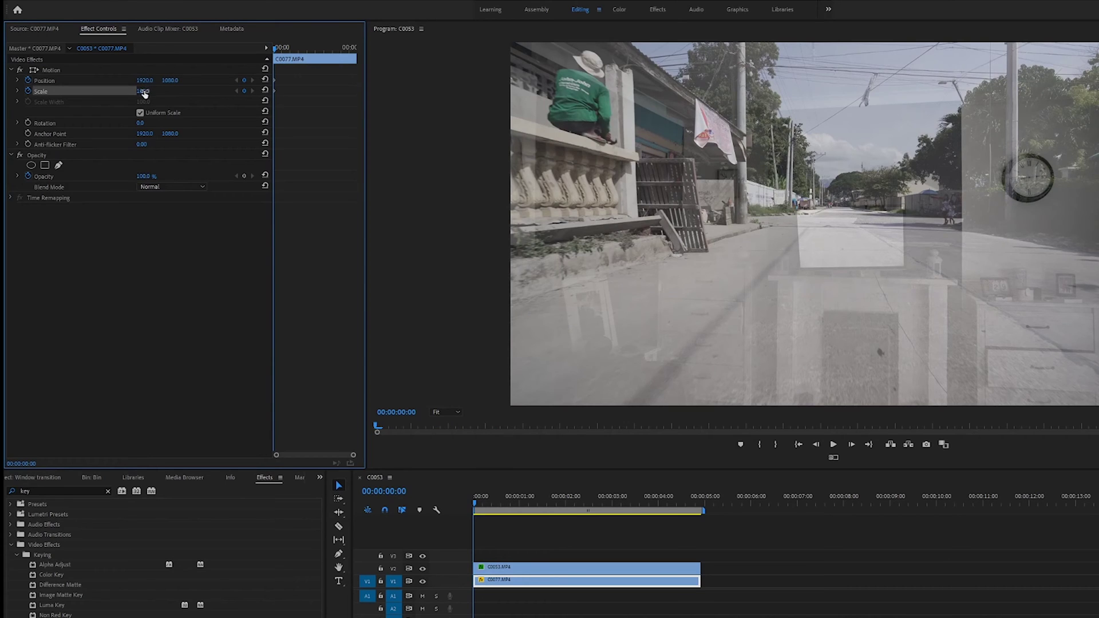
pyautogui.moveTo(147, 91)
pyautogui.mouseDown()
pyautogui.moveTo(185, 80)
pyautogui.moveTo(146, 92)
pyautogui.mouseUp()
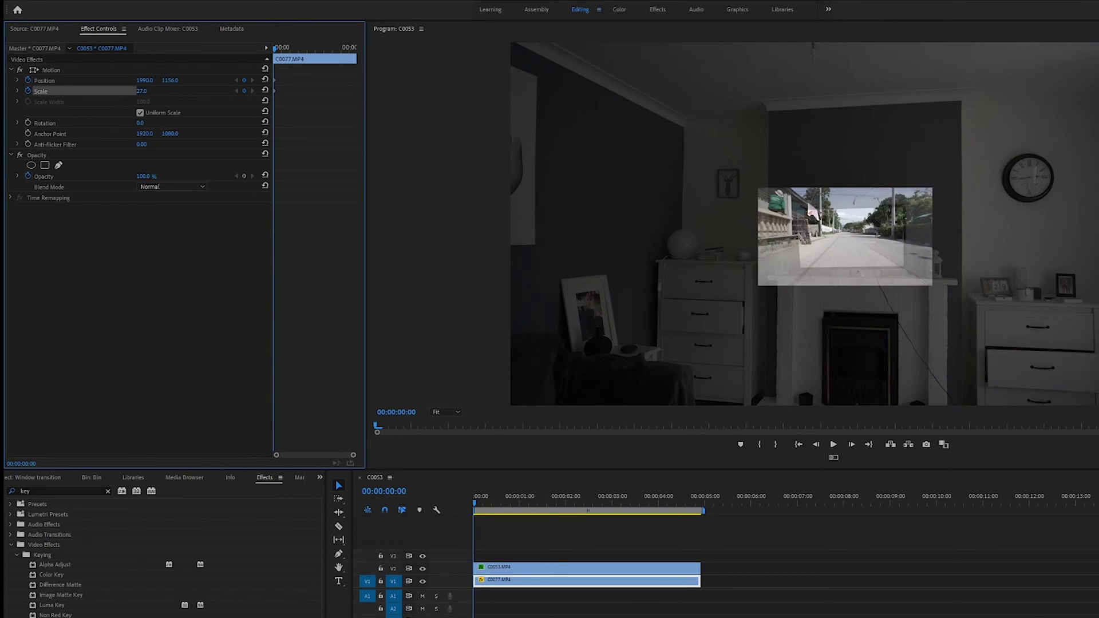
# Step: Keyframe C0077.MP4 at Position about 2112, 1139 at 00:00:01:04, and at Position 2149, 1128 with Scale 37 at 00:00:02:08
pyautogui.moveTo(274, 51); pyautogui.dragTo(295, 53)
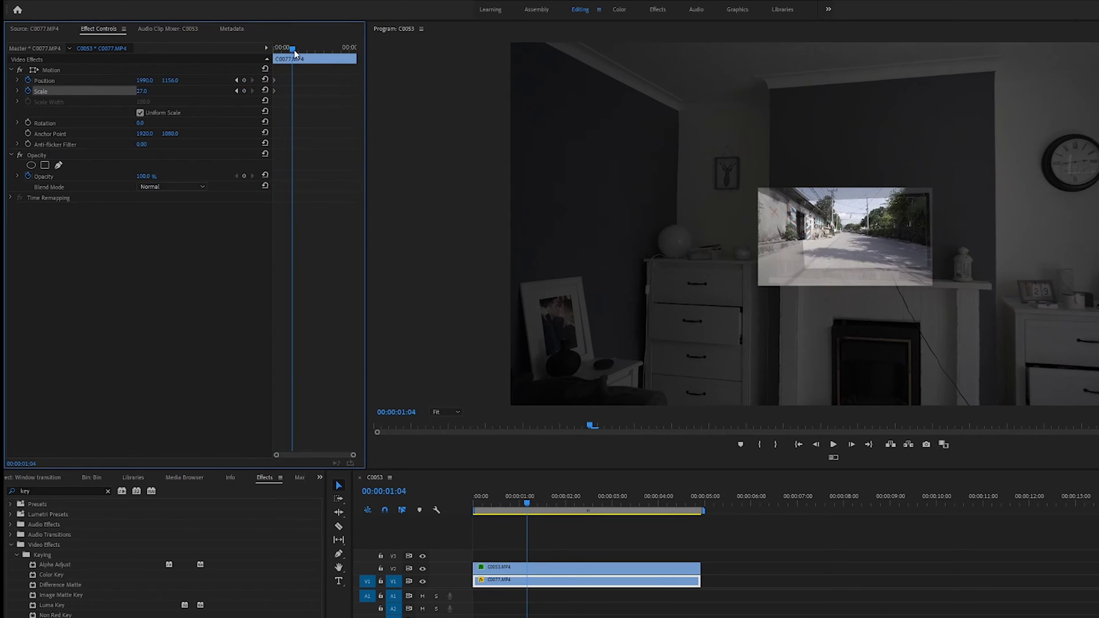
pyautogui.moveTo(172, 81); pyautogui.dragTo(157, 81)
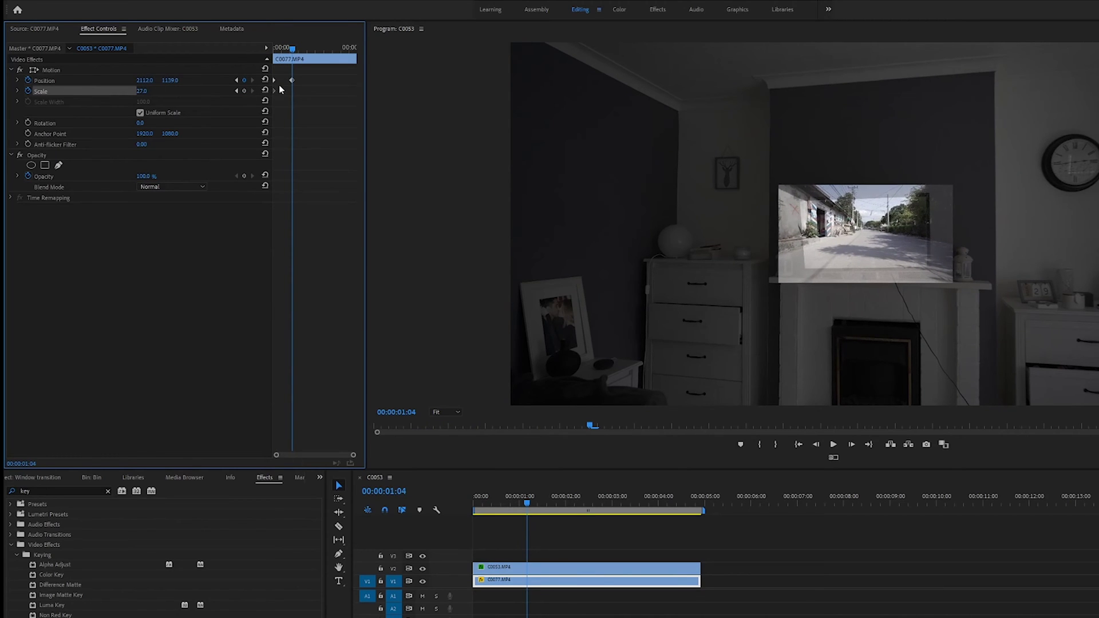
pyautogui.moveTo(293, 49); pyautogui.dragTo(312, 49)
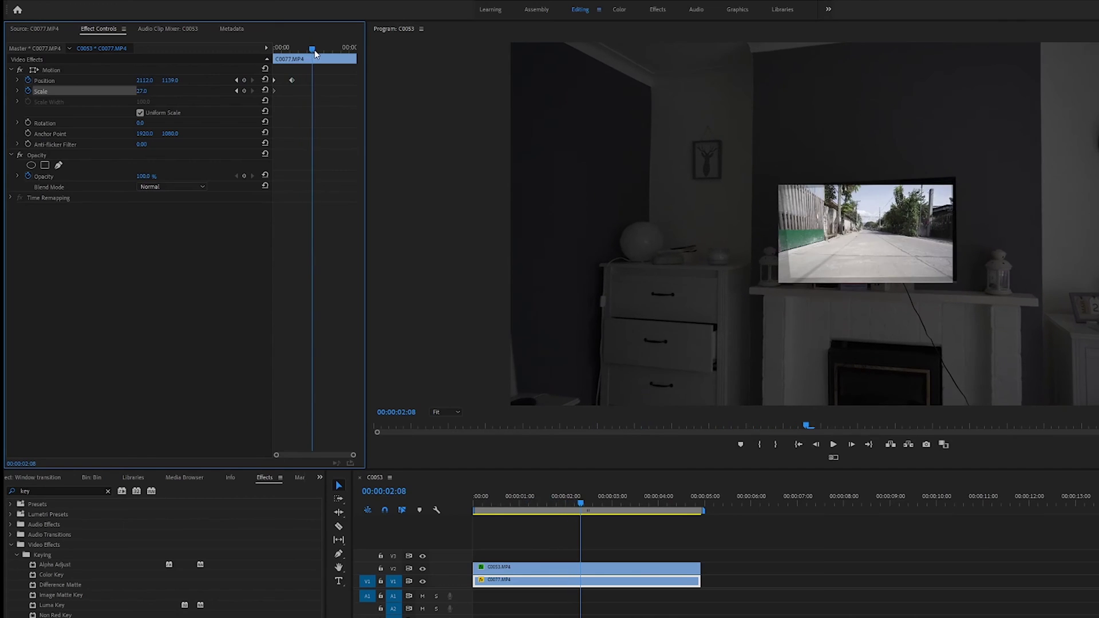
pyautogui.moveTo(171, 81); pyautogui.dragTo(134, 91)
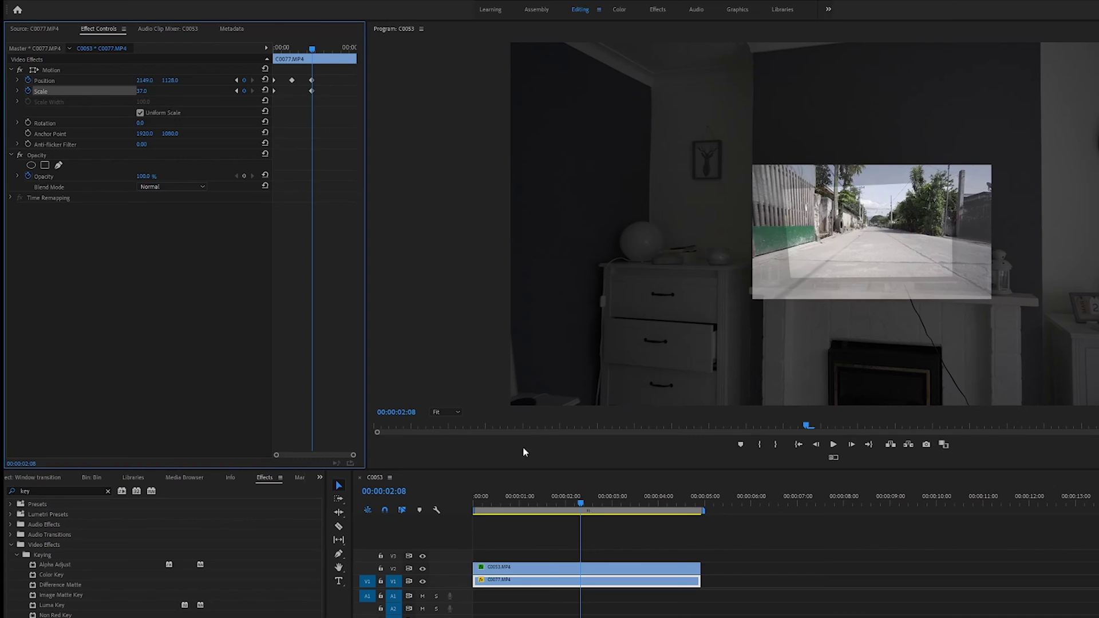
# Step: Add further Position and Scale keyframes to C0077.MP4 after 00:00:02:08, enlarging it to keep covering the approaching television screen
pyautogui.click(583, 503)
pyautogui.moveTo(586, 502); pyautogui.dragTo(612, 504)
pyautogui.moveTo(169, 80); pyautogui.dragTo(148, 90)
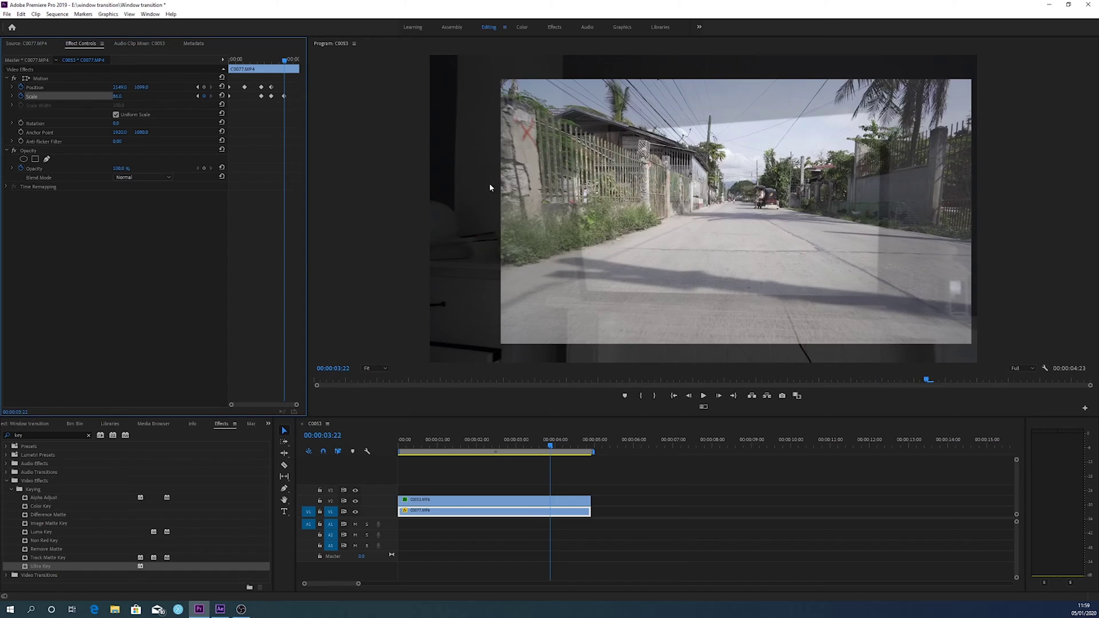
# Step: Set the C0053.MP4 clip's opacity to 100% at the sequence start and play back the composited result
pyautogui.moveTo(559, 440); pyautogui.dragTo(268, 466)
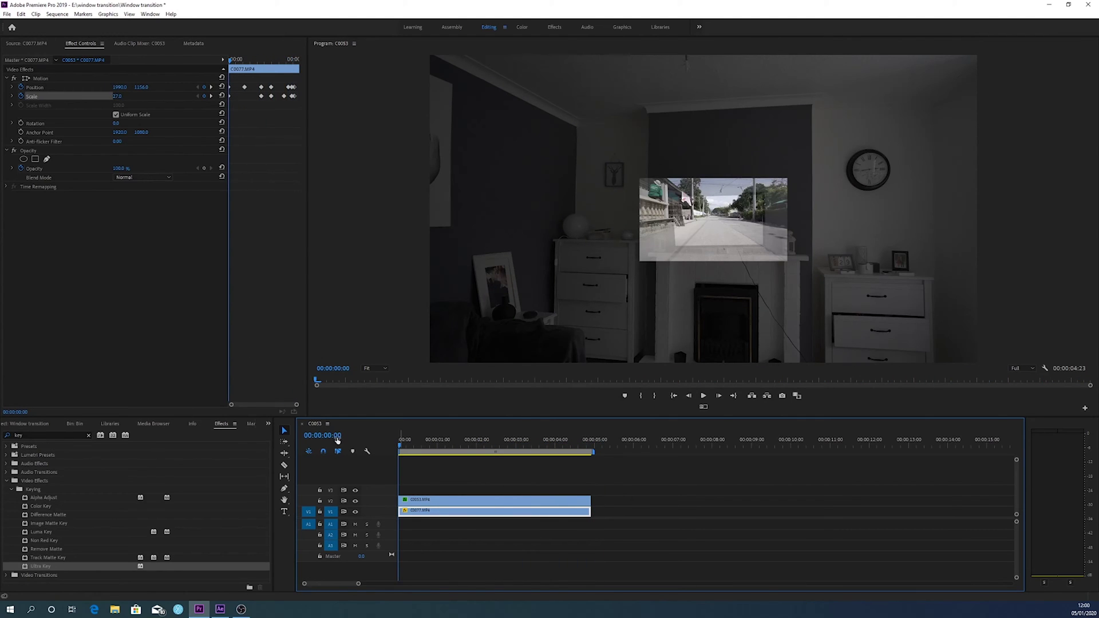
pyautogui.click(476, 501)
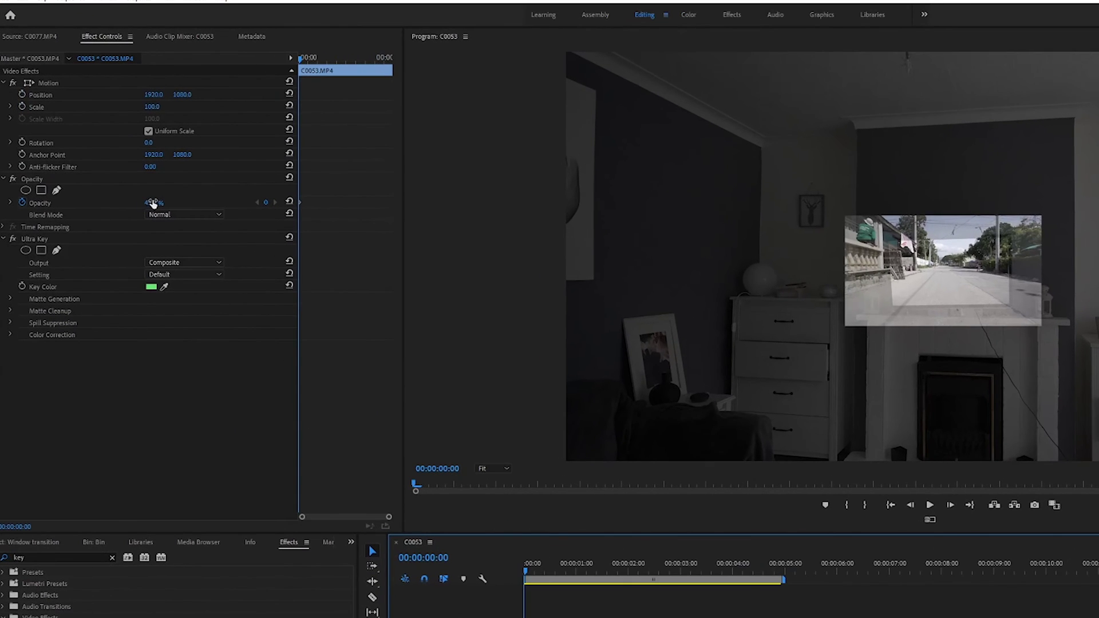
pyautogui.click(154, 203)
pyautogui.write('100')
pyautogui.press('Return')
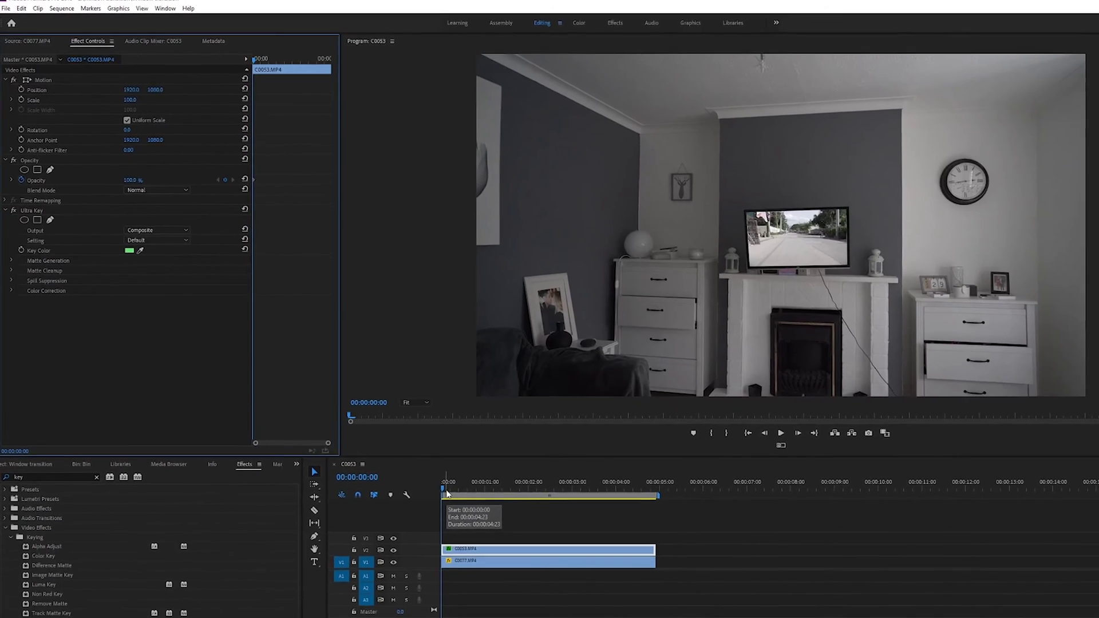
pyautogui.press('space')
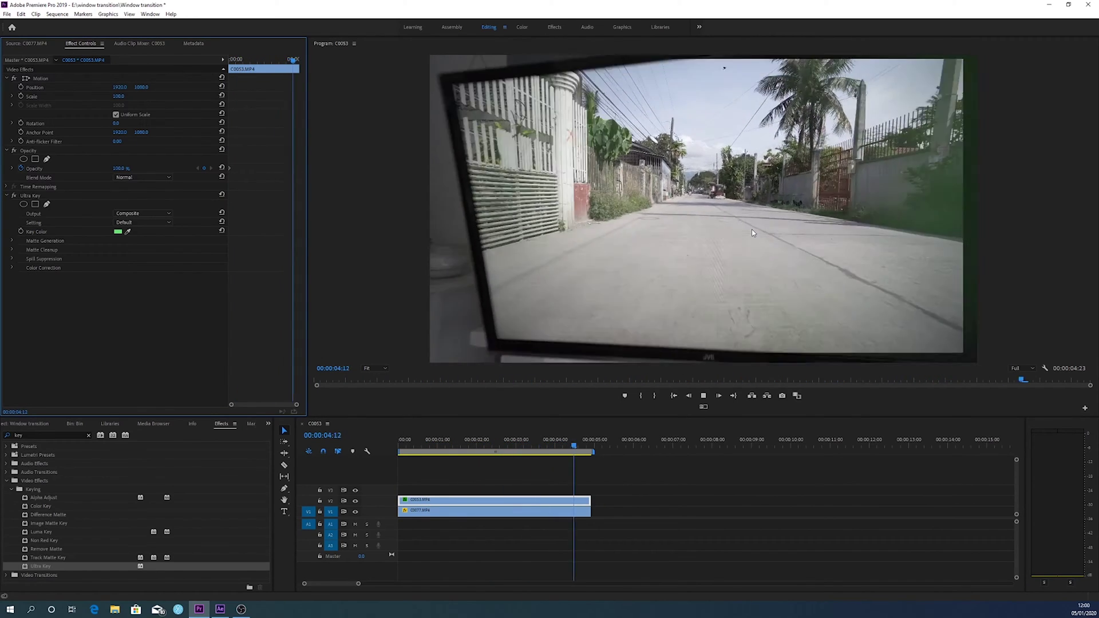
# Step: Extend the end of the stacked clips to 00:00:05:20 and play the transition from the start
pyautogui.moveTo(590, 501); pyautogui.dragTo(625, 511)
pyautogui.press('Home')
pyautogui.press('space')
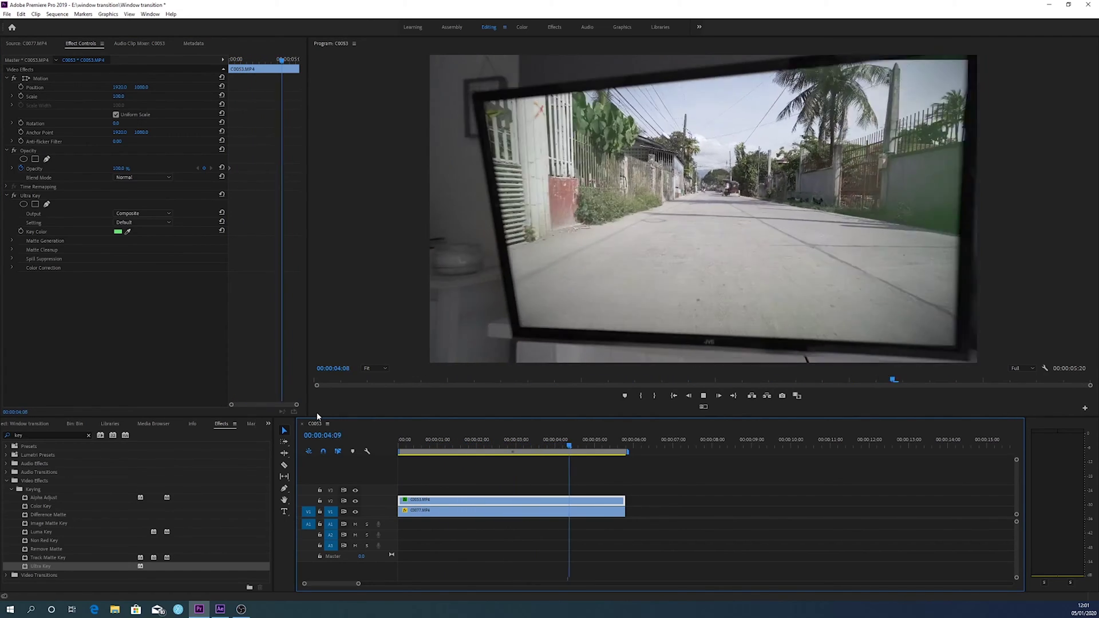
pyautogui.press('space')
pyautogui.press('space')
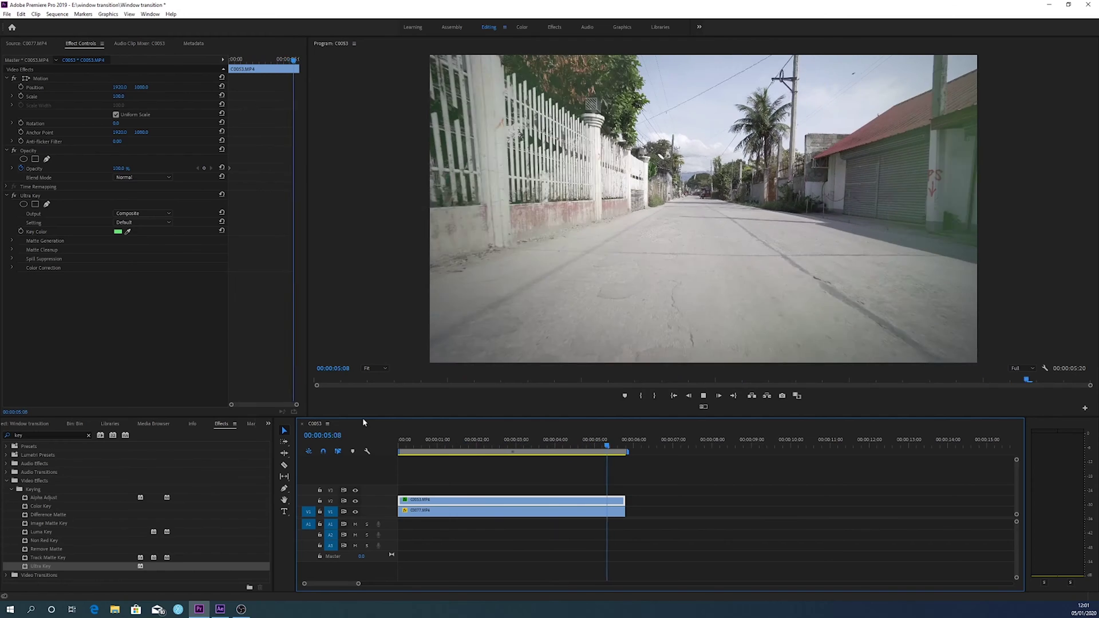
pyautogui.press('Home')
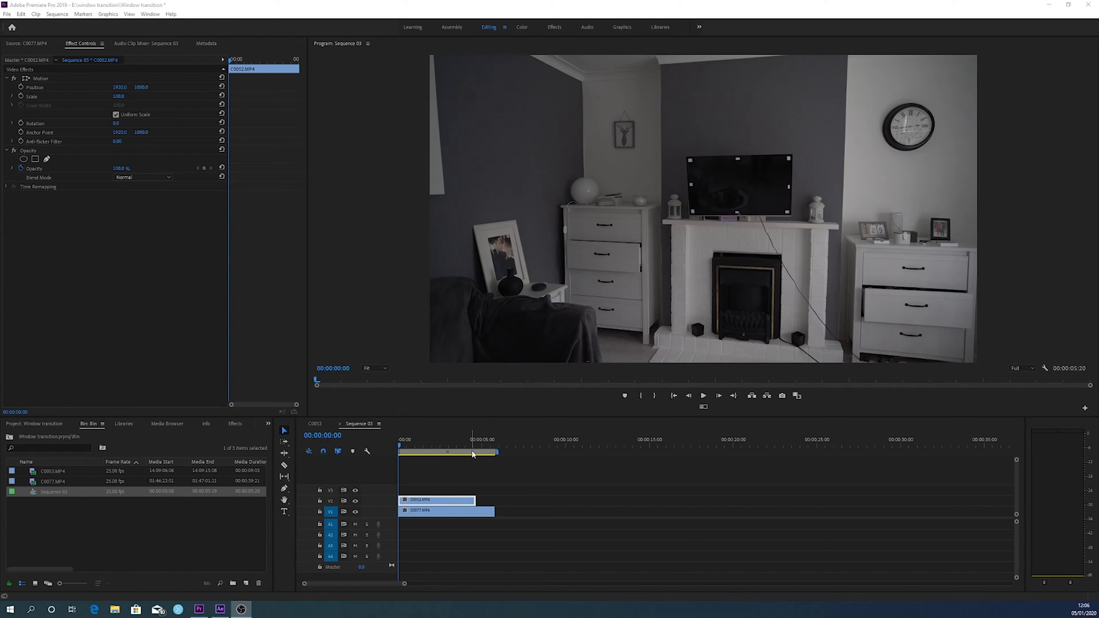
# Step: Replace both C0052.MP4 and C0077.MP4 in Sequence 03 with an After Effects composition
pyautogui.moveTo(436, 478); pyautogui.dragTo(457, 503)
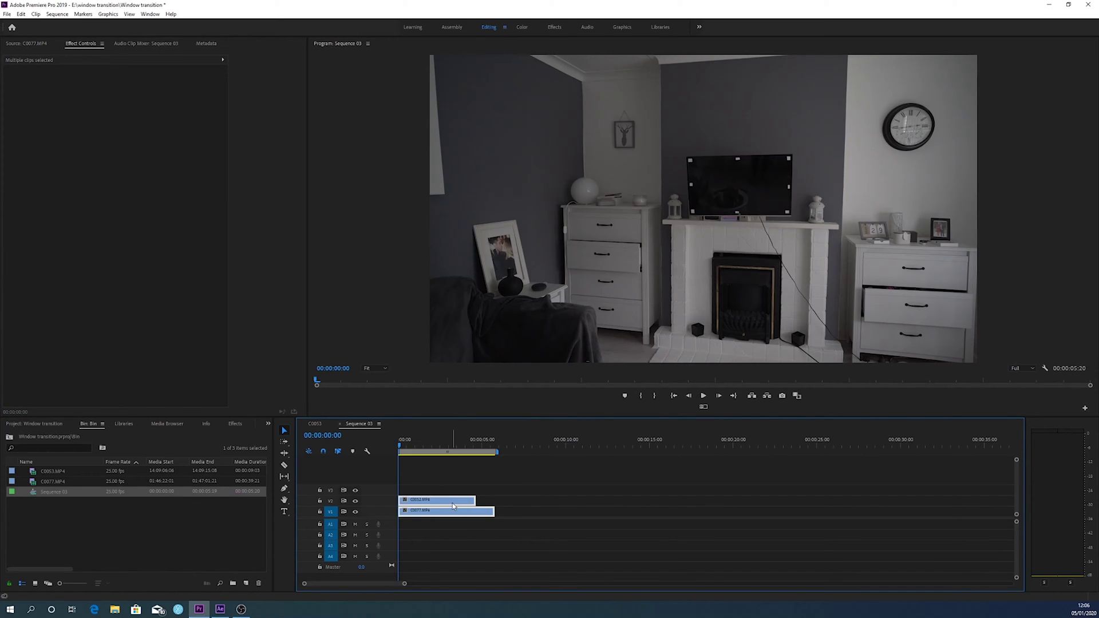
pyautogui.rightClick(452, 506)
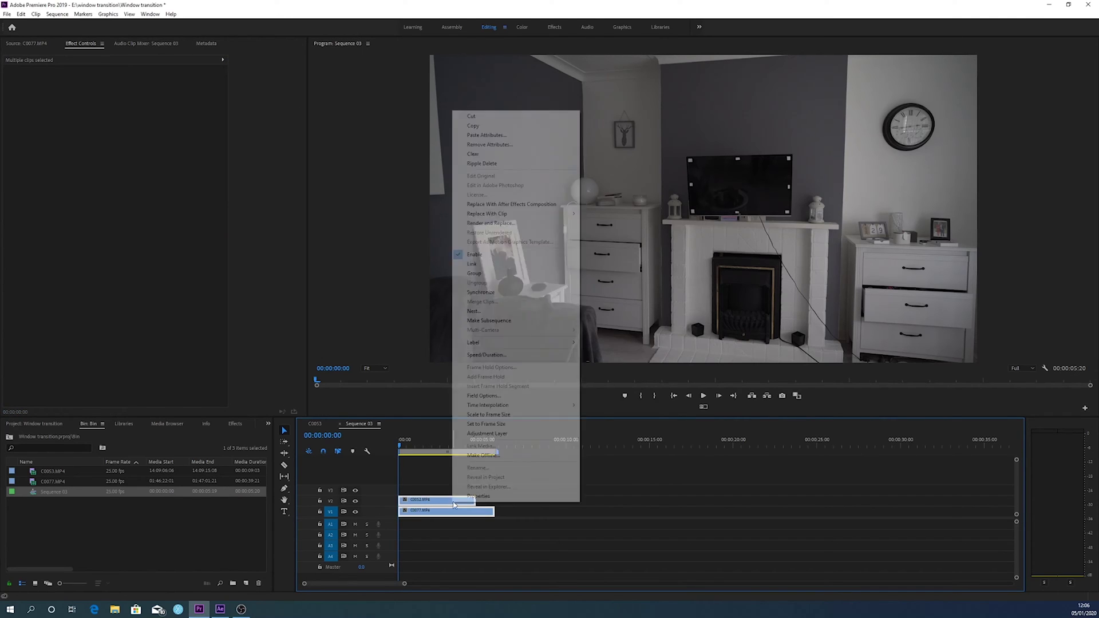
pyautogui.click(500, 207)
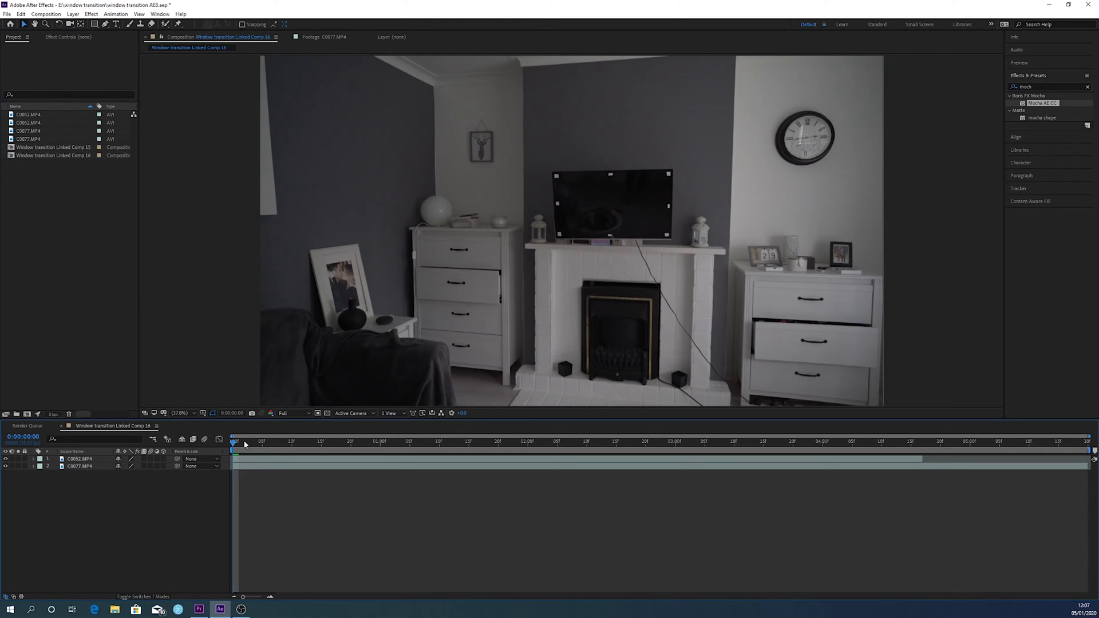
# Step: Rename the C0052.MP4 layer in the linked composition as Tv
pyautogui.click(85, 466)
pyautogui.click(84, 460)
pyautogui.rightClick(84, 462)
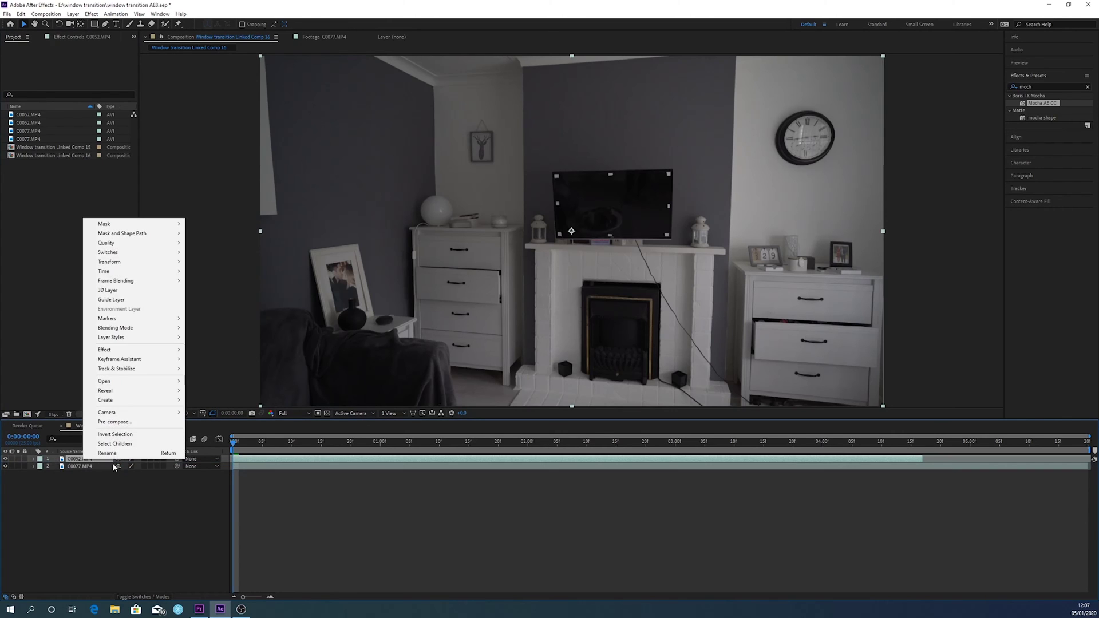
pyautogui.click(114, 456)
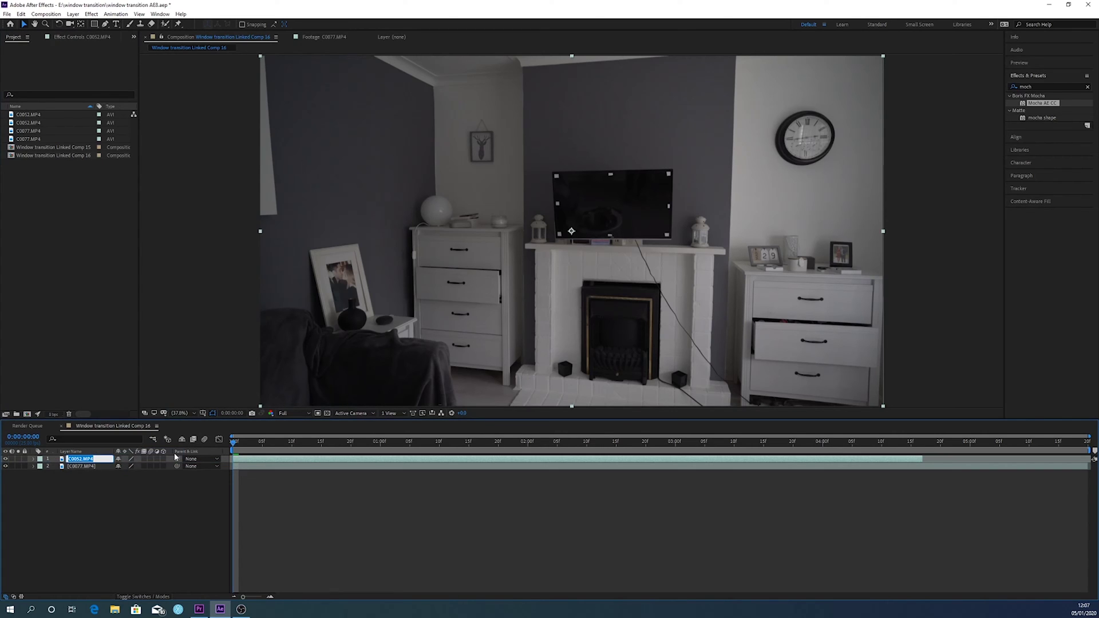
pyautogui.write('Tv')
pyautogui.press('Return')
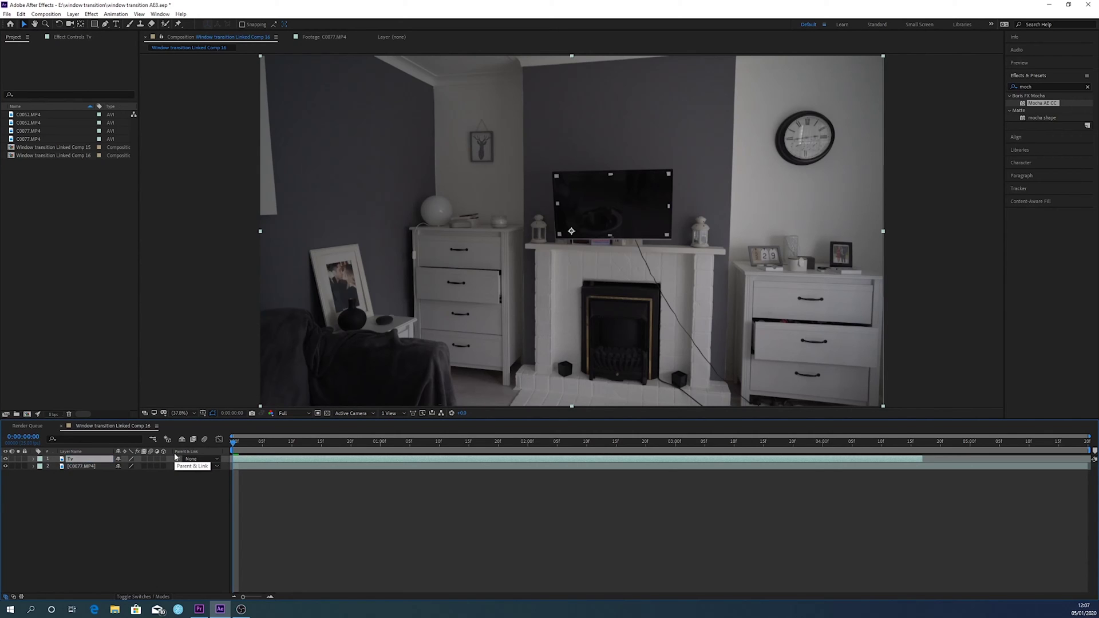
# Step: Rename the C0077.MP4 layer as on screen
pyautogui.rightClick(88, 467)
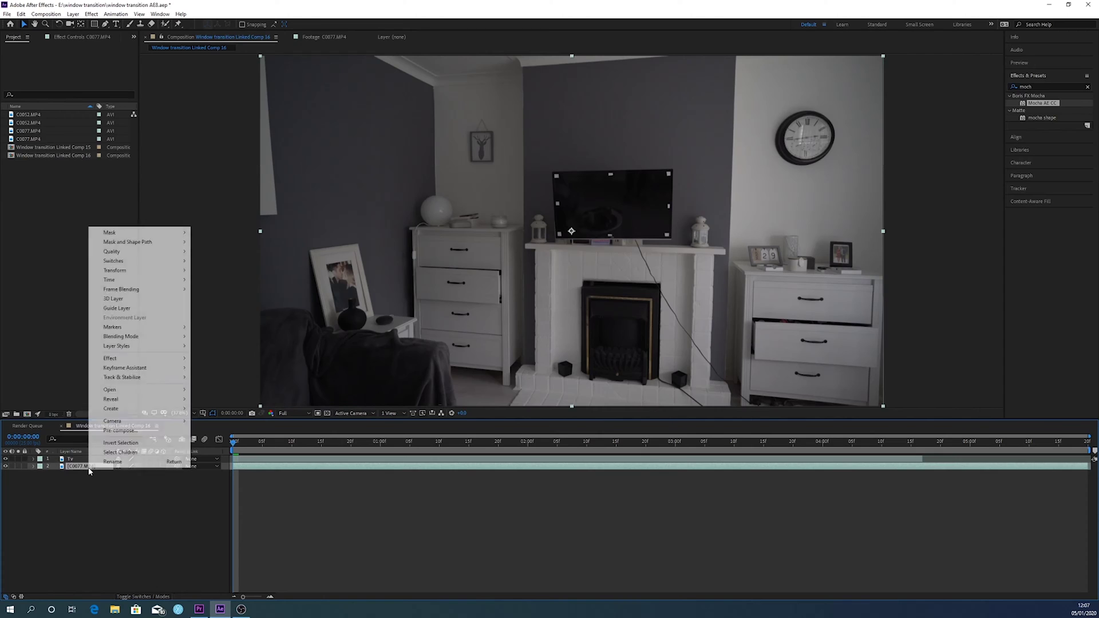
pyautogui.click(104, 462)
pyautogui.write('on screen')
pyautogui.press('Return')
# Step: Apply the Mocha AE CC effect to the Tv layer and launch Mocha
pyautogui.click(77, 460)
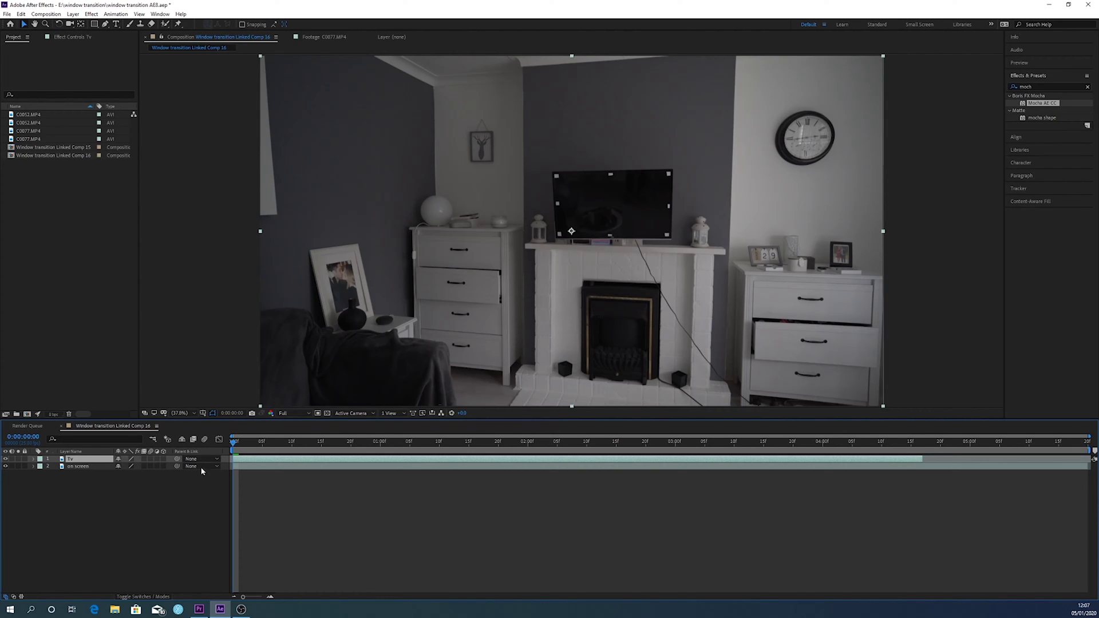
pyautogui.click(1041, 103)
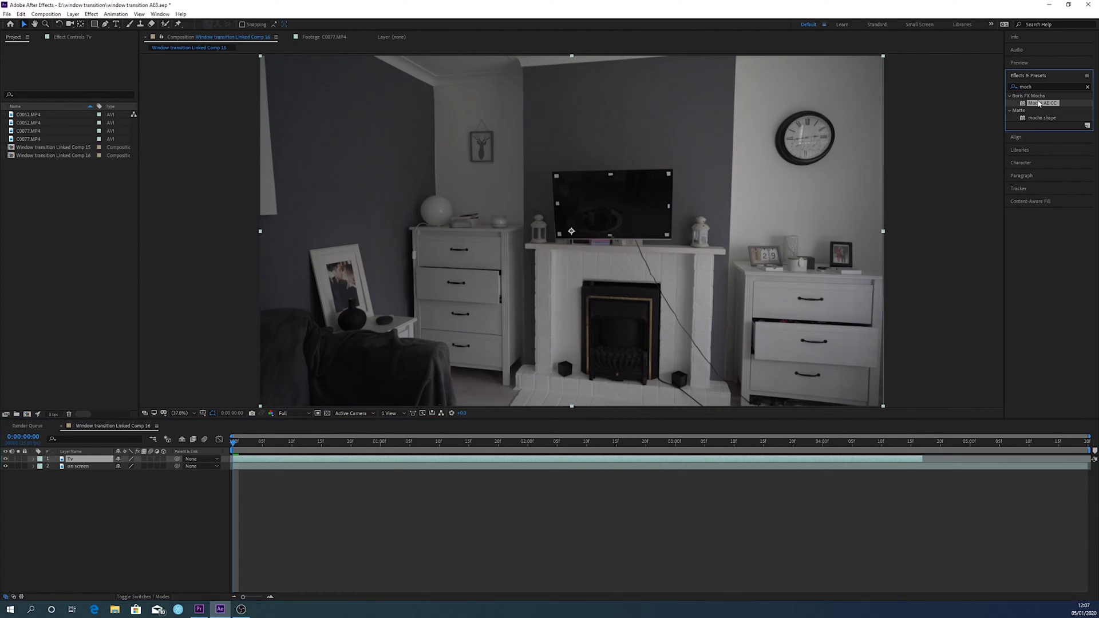
pyautogui.moveTo(1041, 104); pyautogui.dragTo(83, 460)
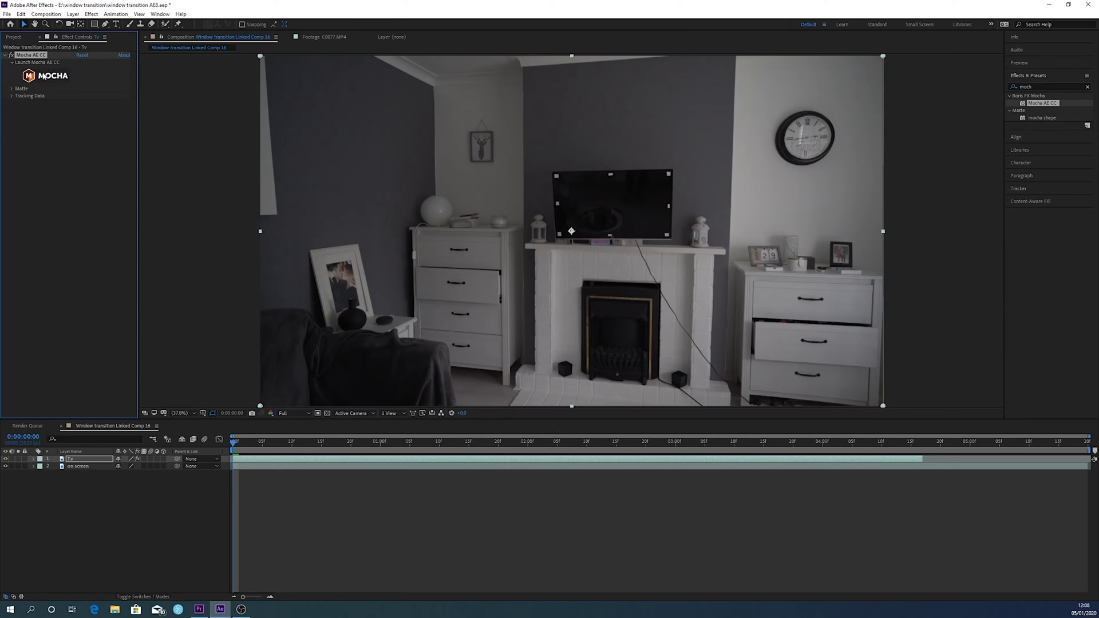
pyautogui.click(70, 459)
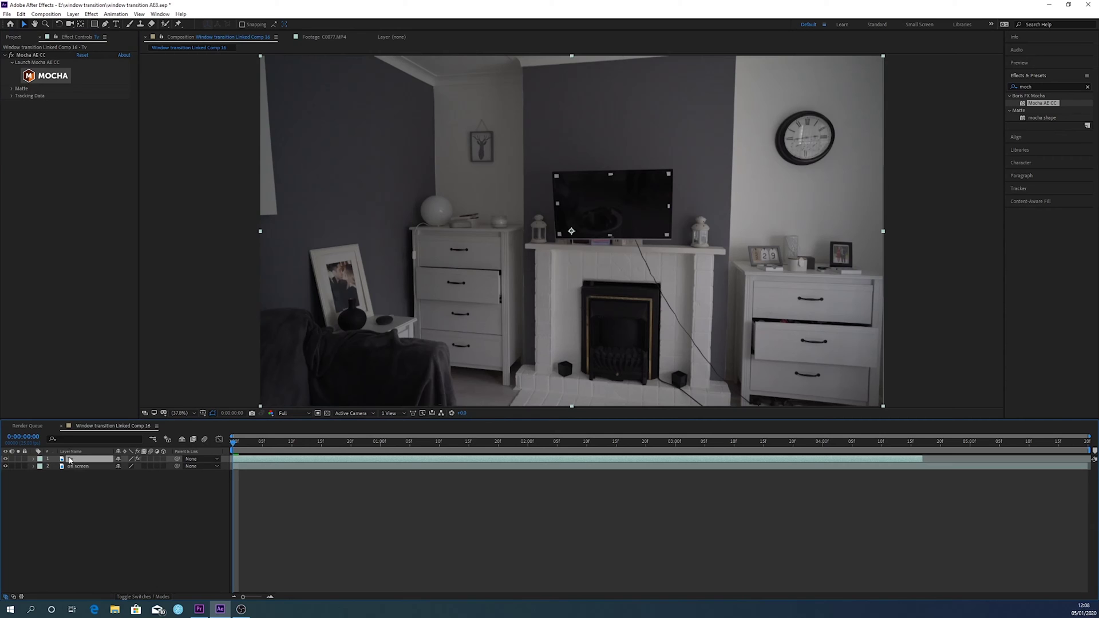
pyautogui.click(54, 76)
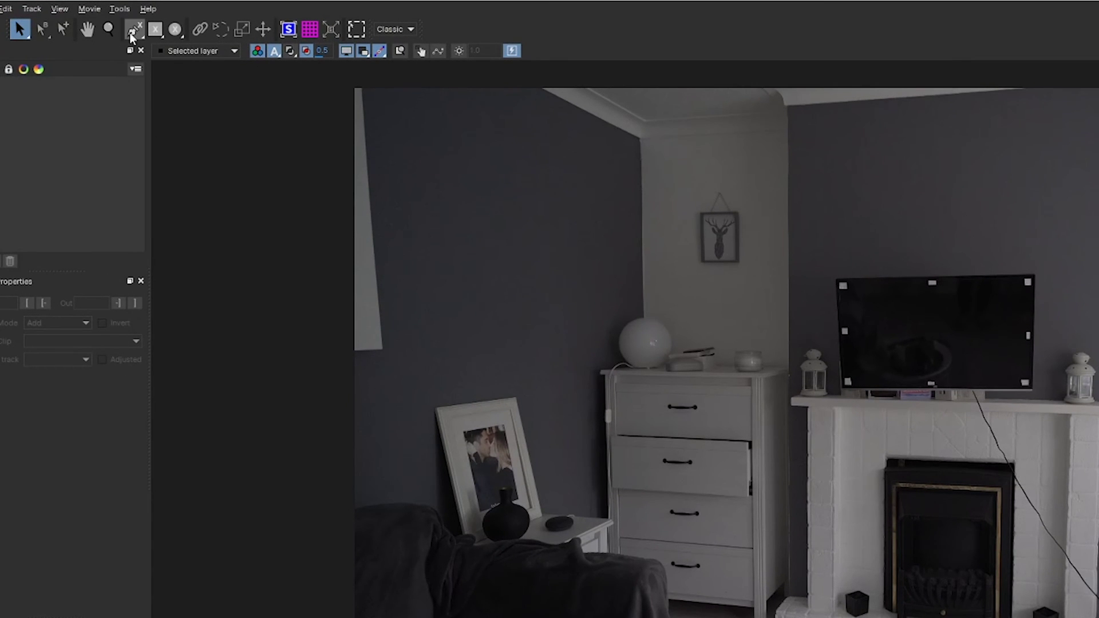
# Step: Draw an eight-point X-Spline around the television screen, placing points at the outer edges of the white corner and mid-side markers
pyautogui.click(109, 29)
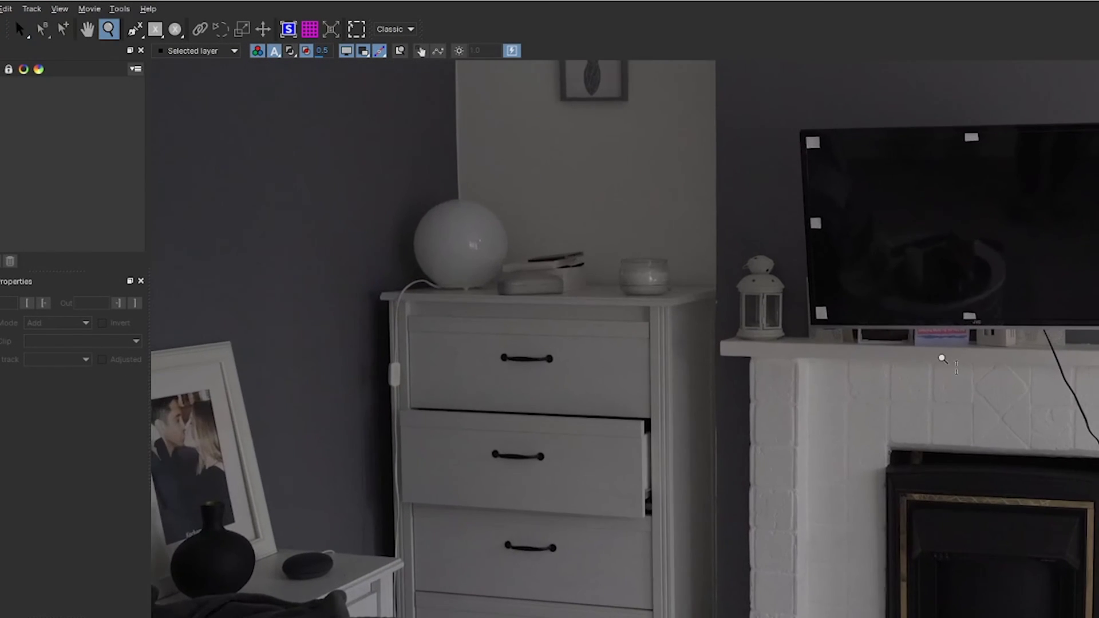
pyautogui.click(87, 29)
pyautogui.moveTo(177, 74); pyautogui.dragTo(148, 126)
pyautogui.click(19, 29)
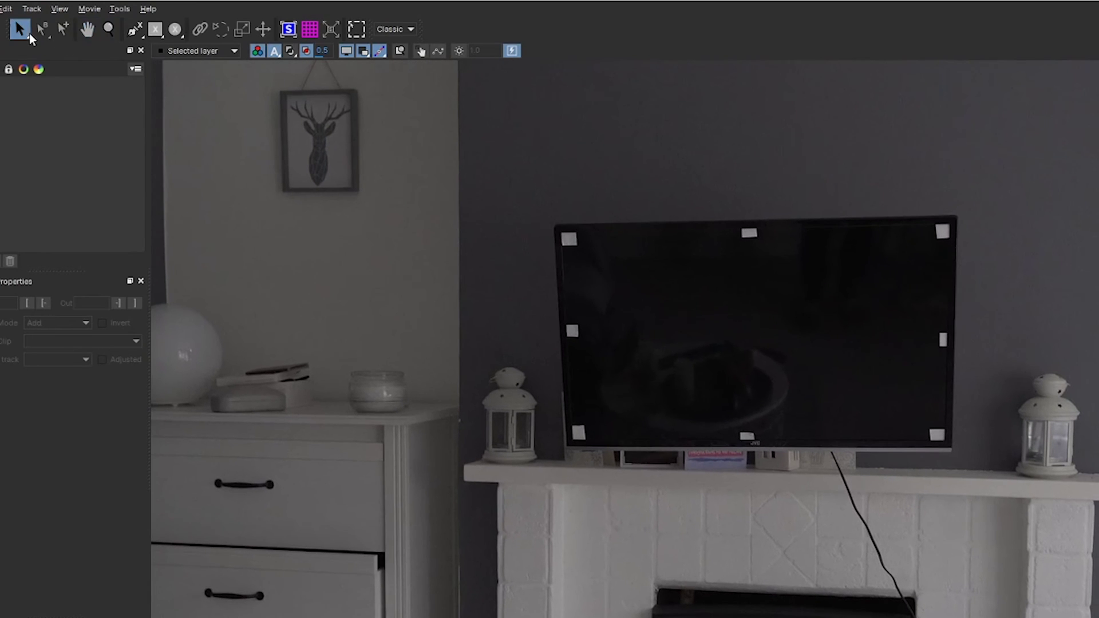
pyautogui.click(136, 34)
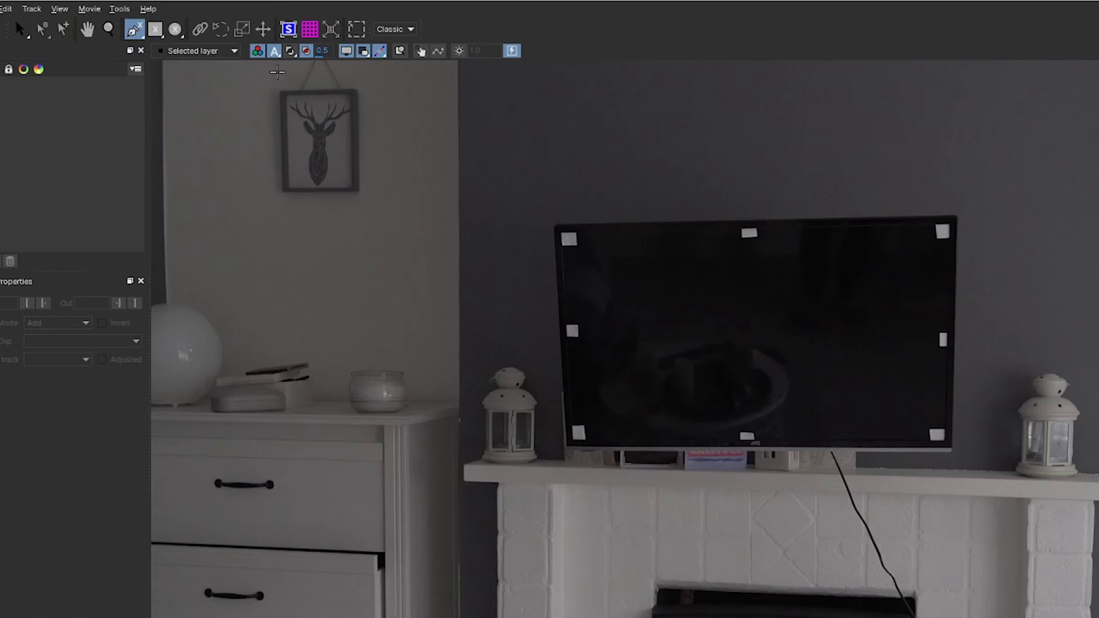
pyautogui.click(563, 233)
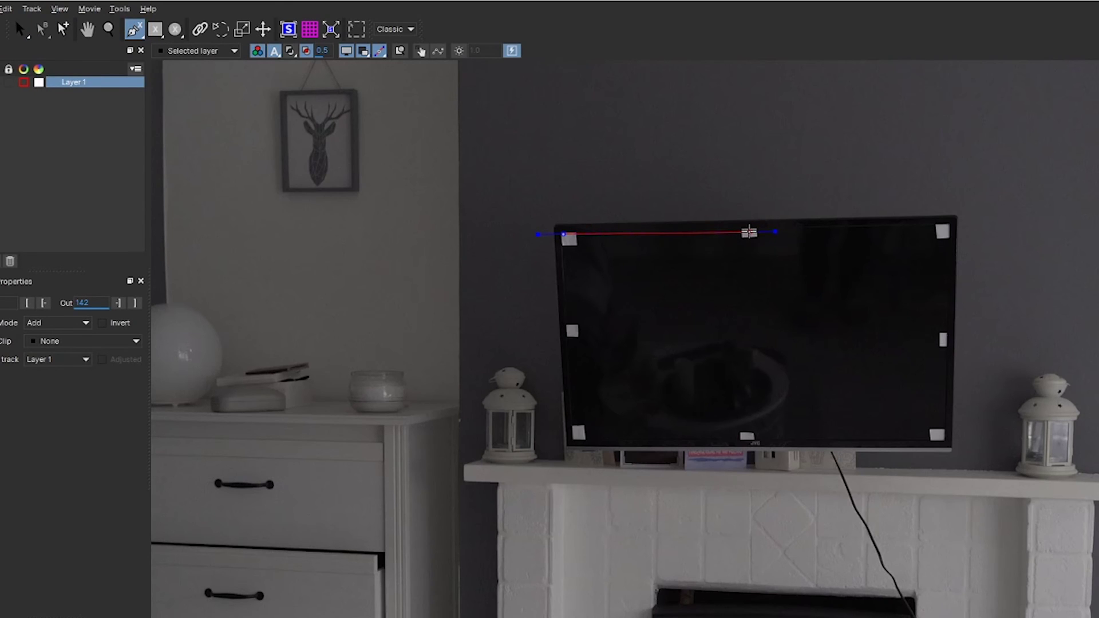
pyautogui.click(749, 228)
pyautogui.click(949, 225)
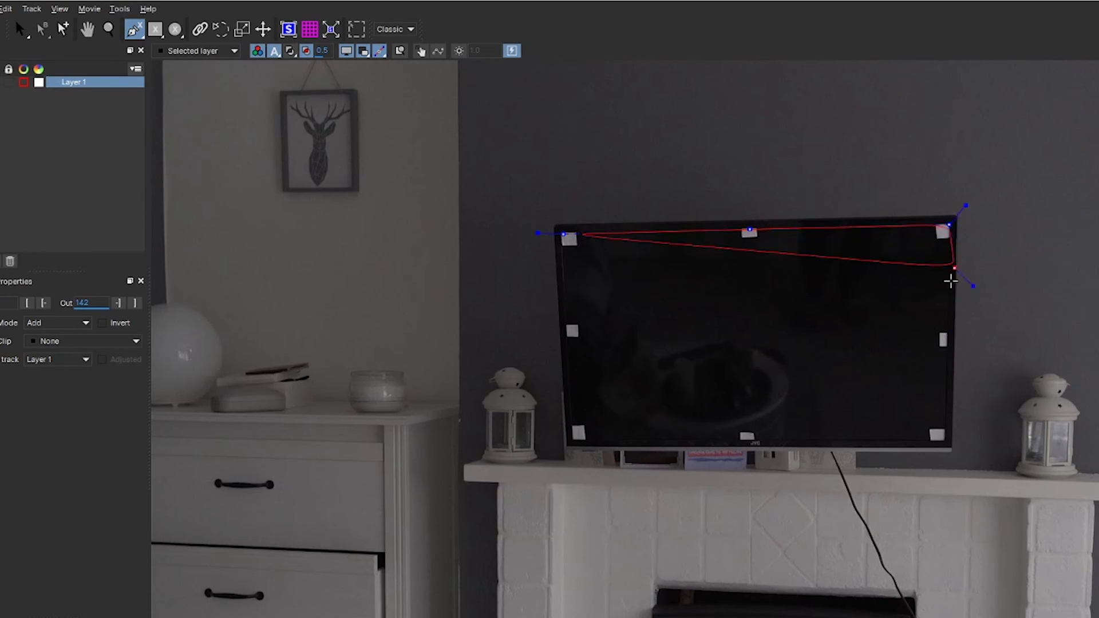
pyautogui.click(943, 339)
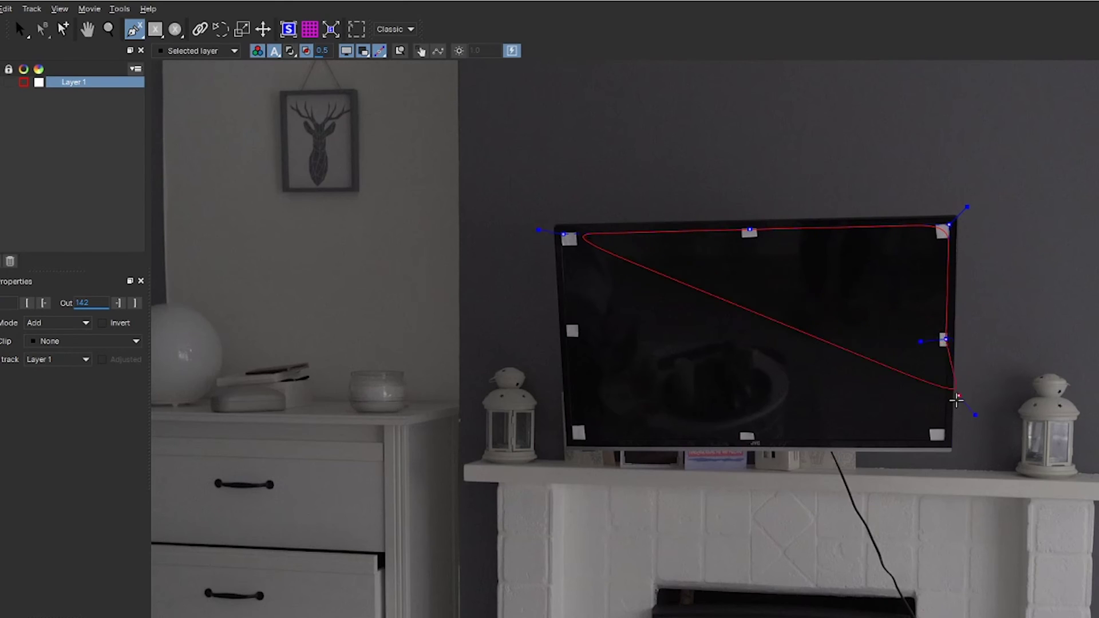
pyautogui.click(942, 439)
pyautogui.click(747, 440)
pyautogui.click(571, 439)
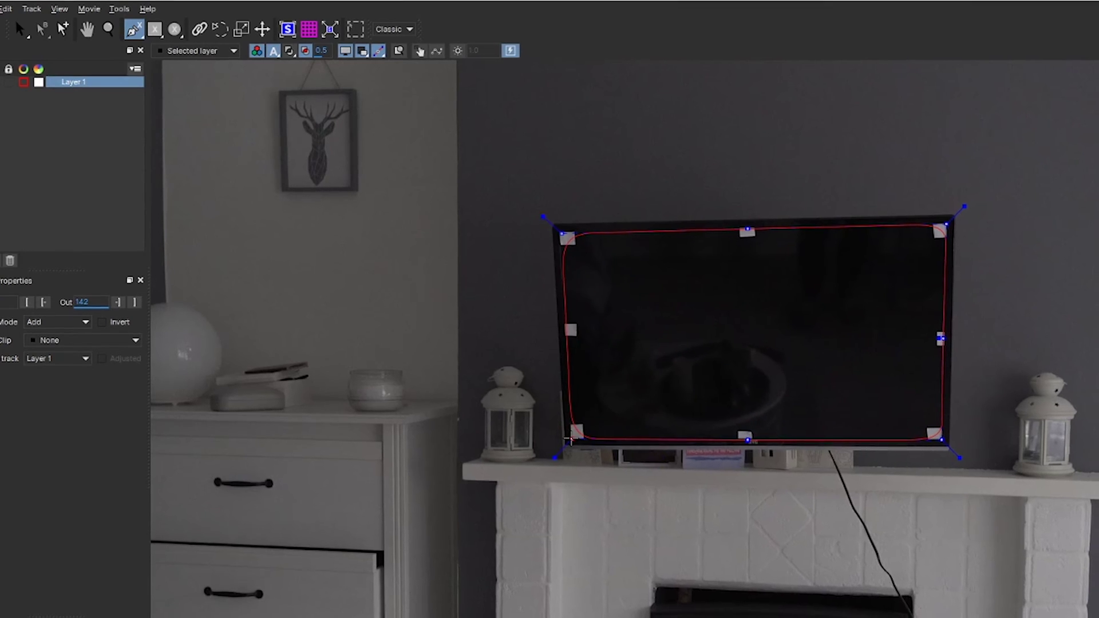
pyautogui.click(567, 329)
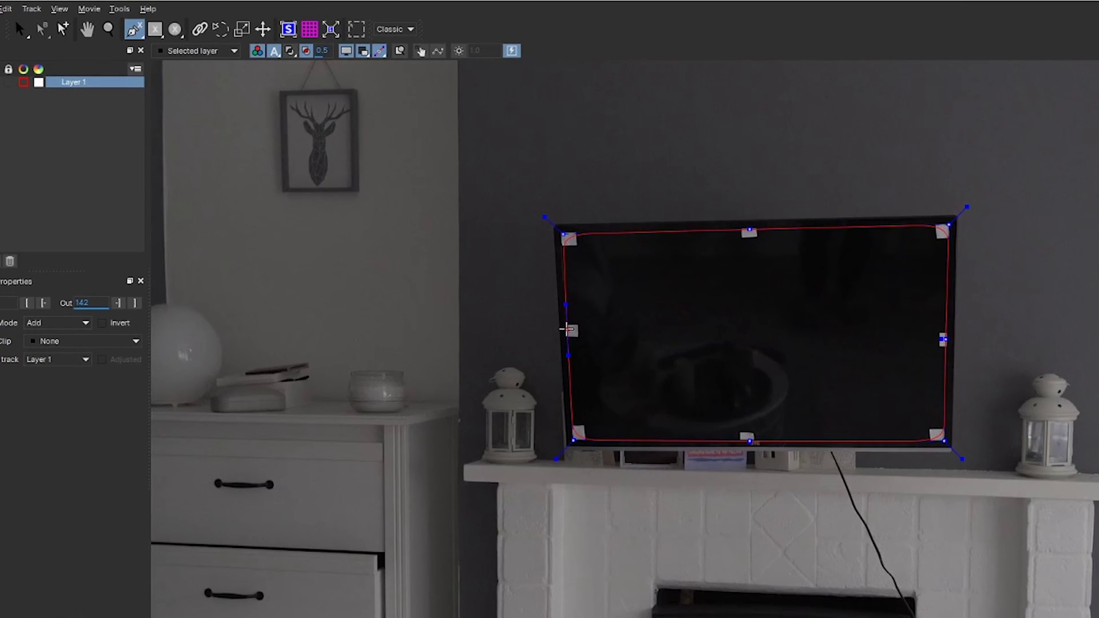
# Step: Sharpen the spline's corners and nudge its lower-right and left-middle points to fit just outside the television's markers
pyautogui.press('s')
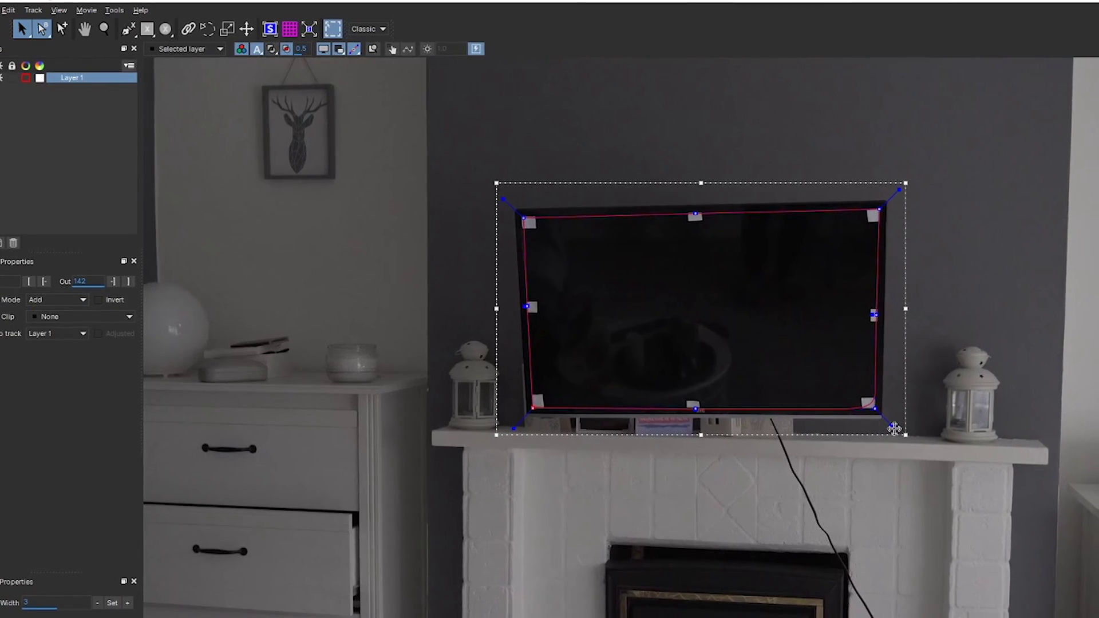
pyautogui.press('z')
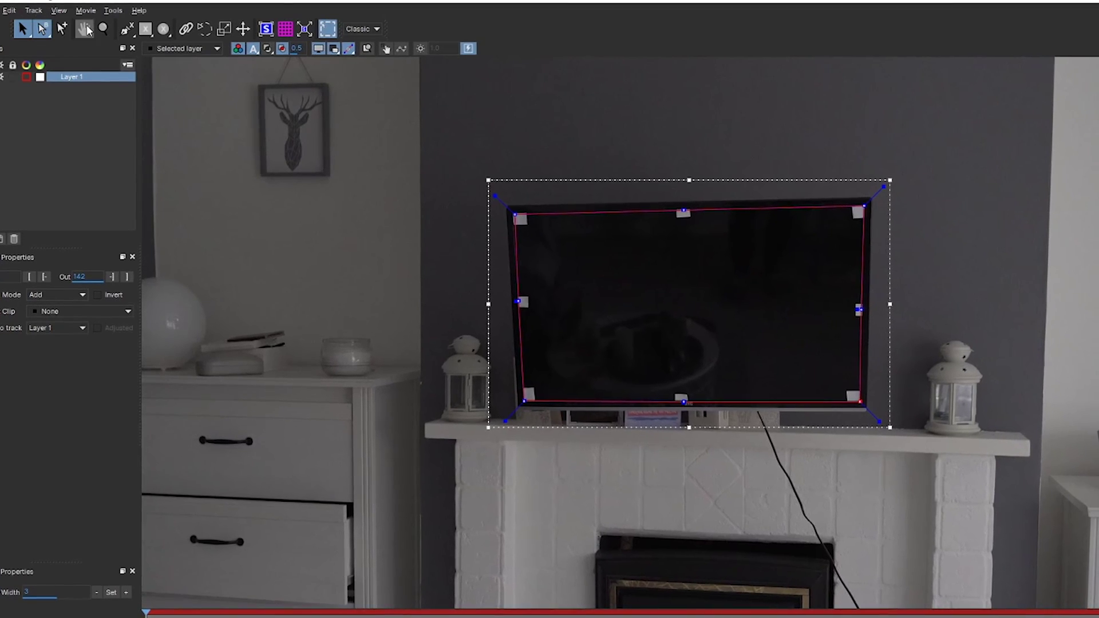
pyautogui.moveTo(582, 314); pyautogui.dragTo(634, 74)
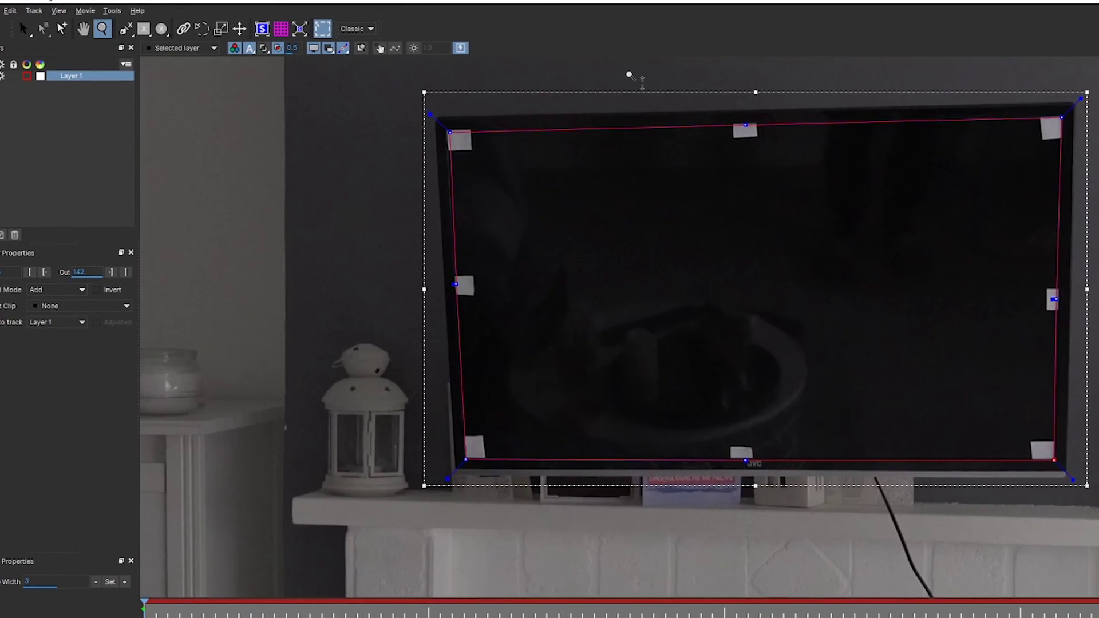
pyautogui.click(23, 29)
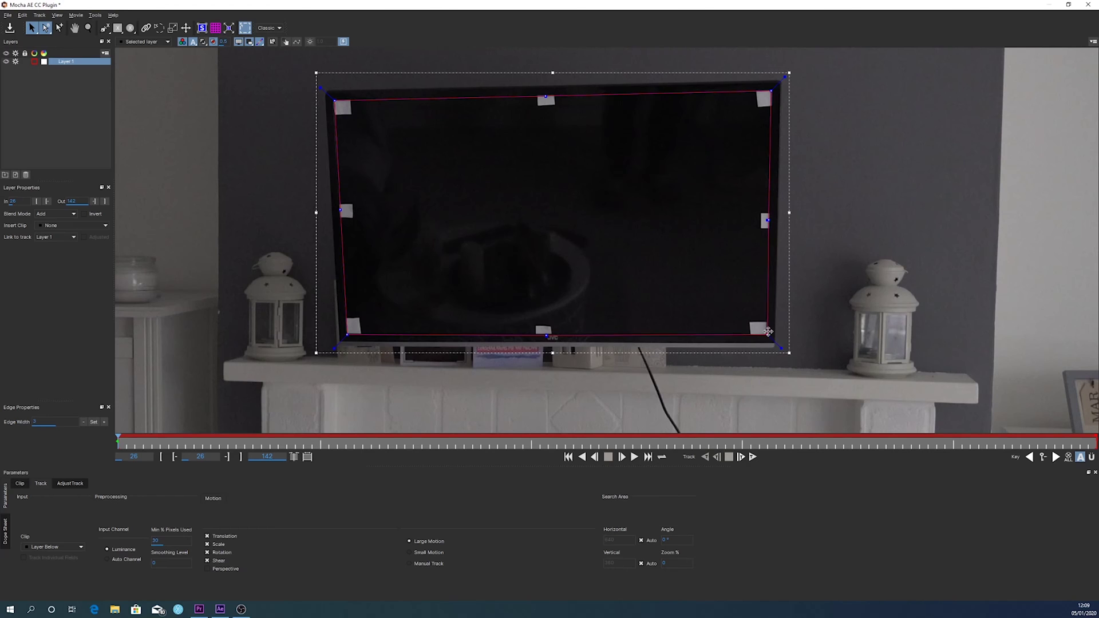
pyautogui.moveTo(768, 332); pyautogui.dragTo(767, 336)
pyautogui.moveTo(341, 211); pyautogui.dragTo(339, 210)
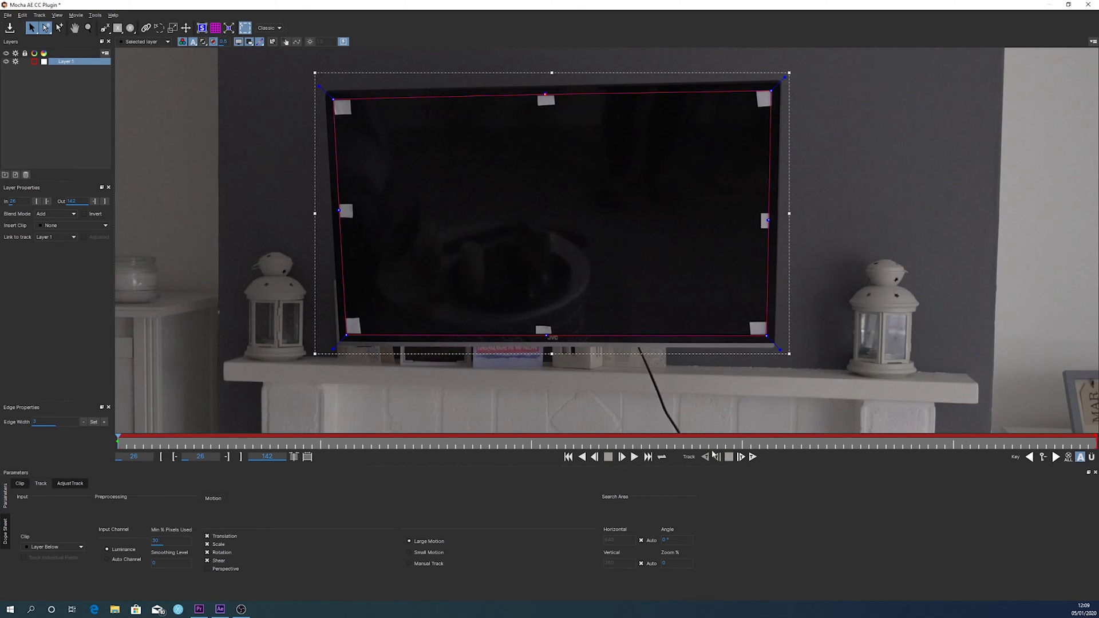
# Step: Set Layer 1's minimum percentage of pixels used to 100 and include Perspective in the tracked motion
pyautogui.click(172, 541)
pyautogui.press('BackSpace')
pyautogui.press('BackSpace')
pyautogui.write('100')
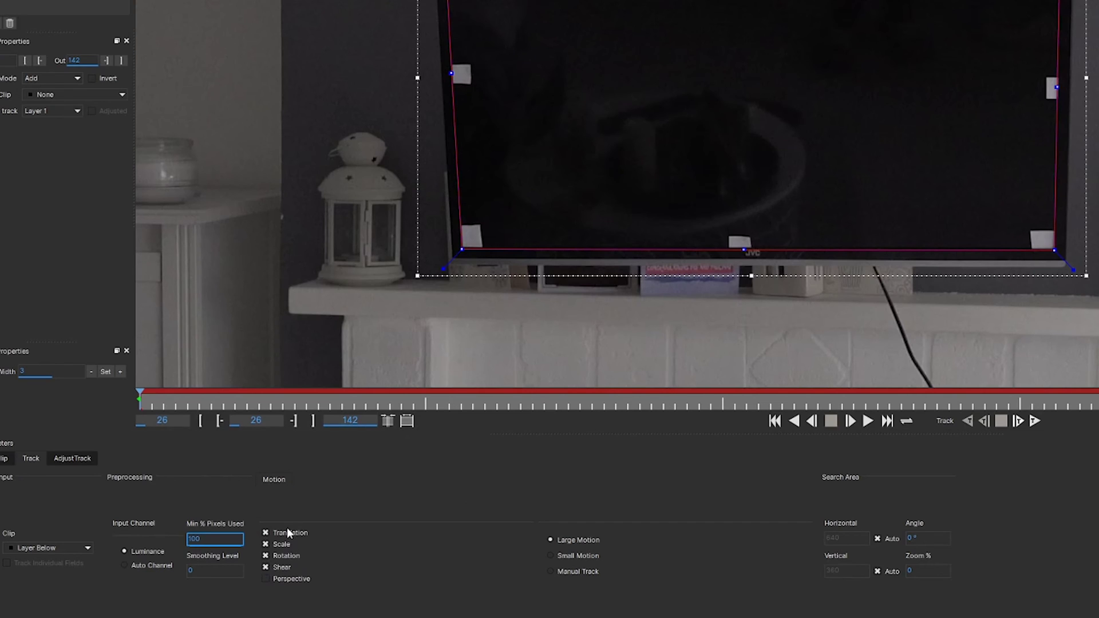
pyautogui.click(267, 582)
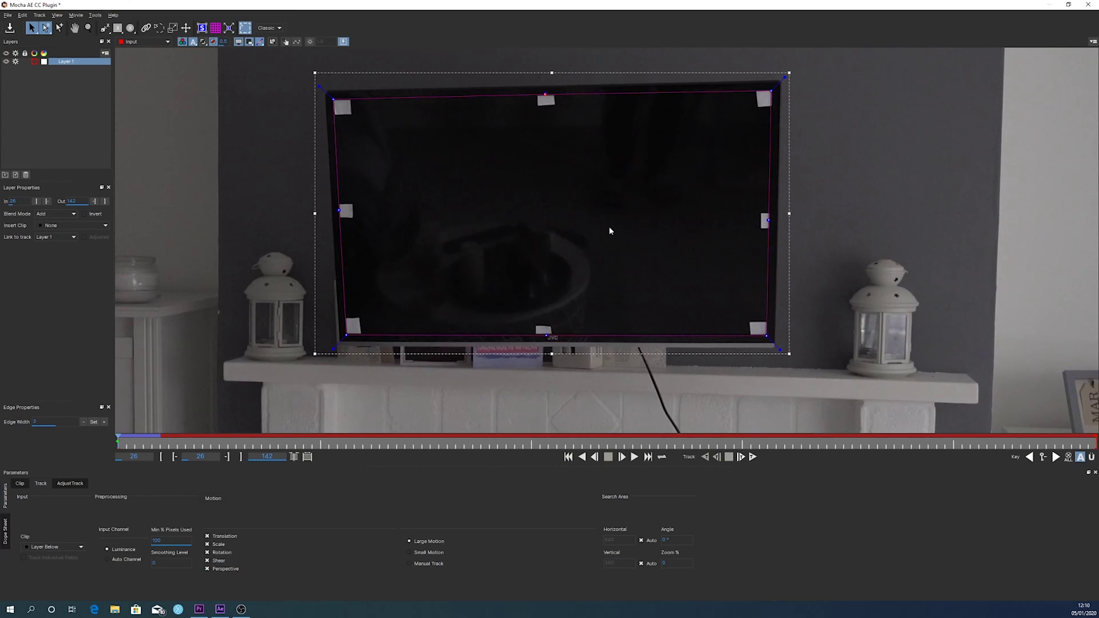
# Step: Track Layer 1 forward with the whole television in view, stopping at frame 102
pyautogui.click(804, 126)
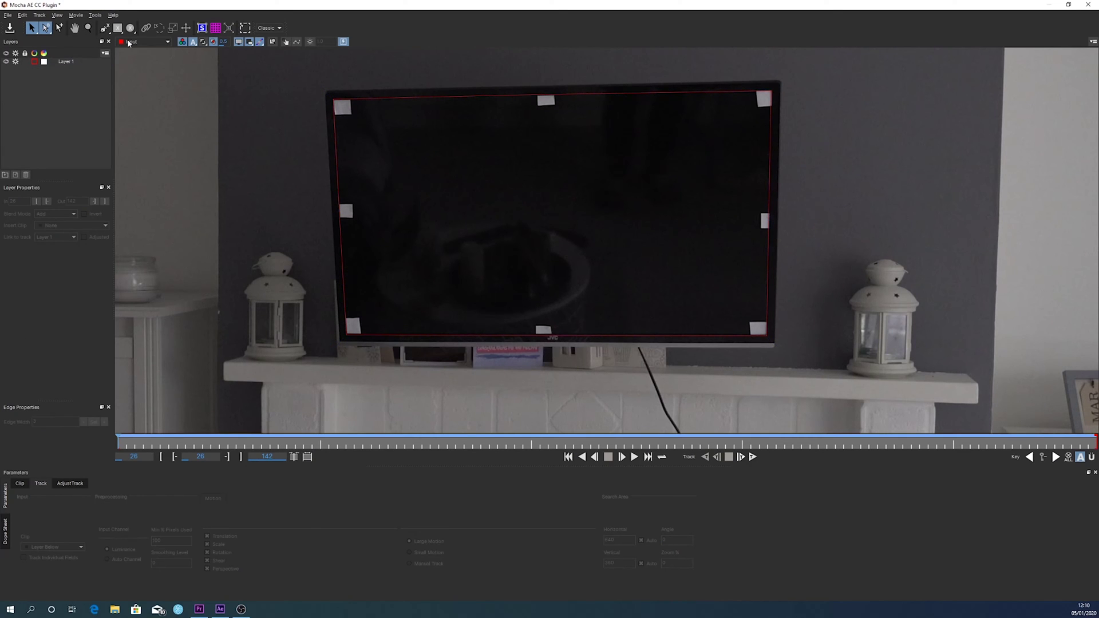
pyautogui.click(69, 61)
pyautogui.click(88, 27)
pyautogui.moveTo(545, 265); pyautogui.dragTo(582, 229)
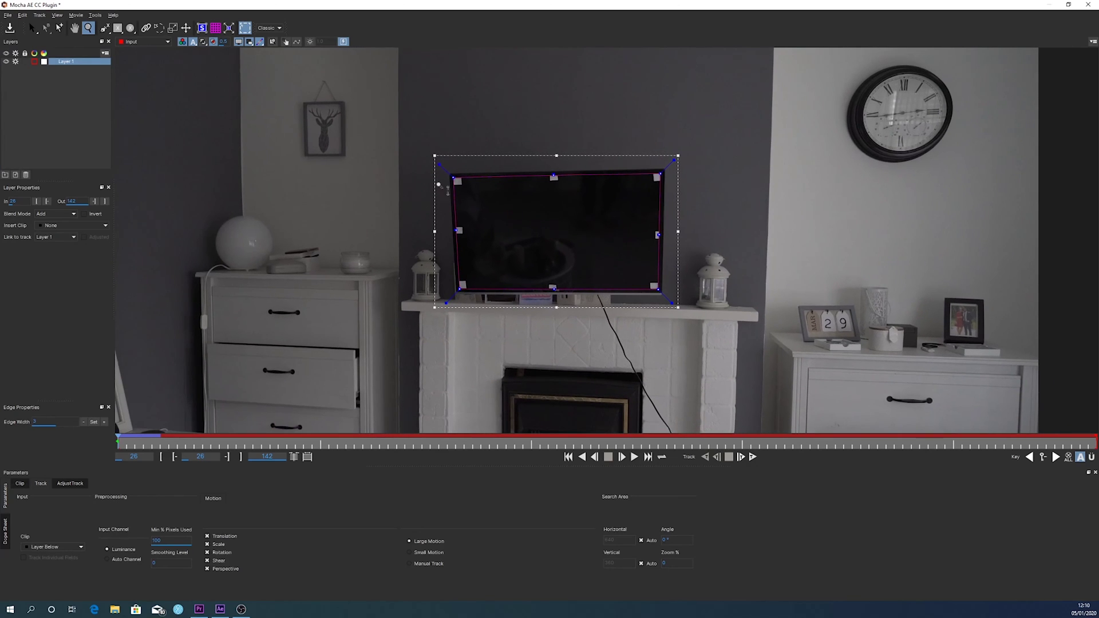
pyautogui.moveTo(615, 271); pyautogui.dragTo(584, 211)
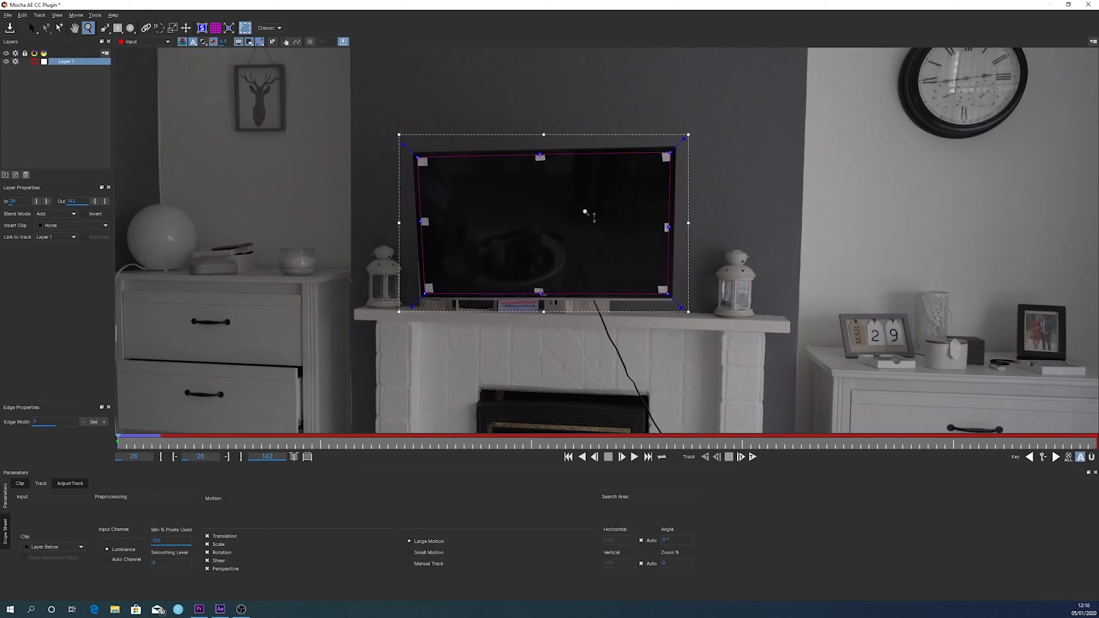
pyautogui.click(31, 27)
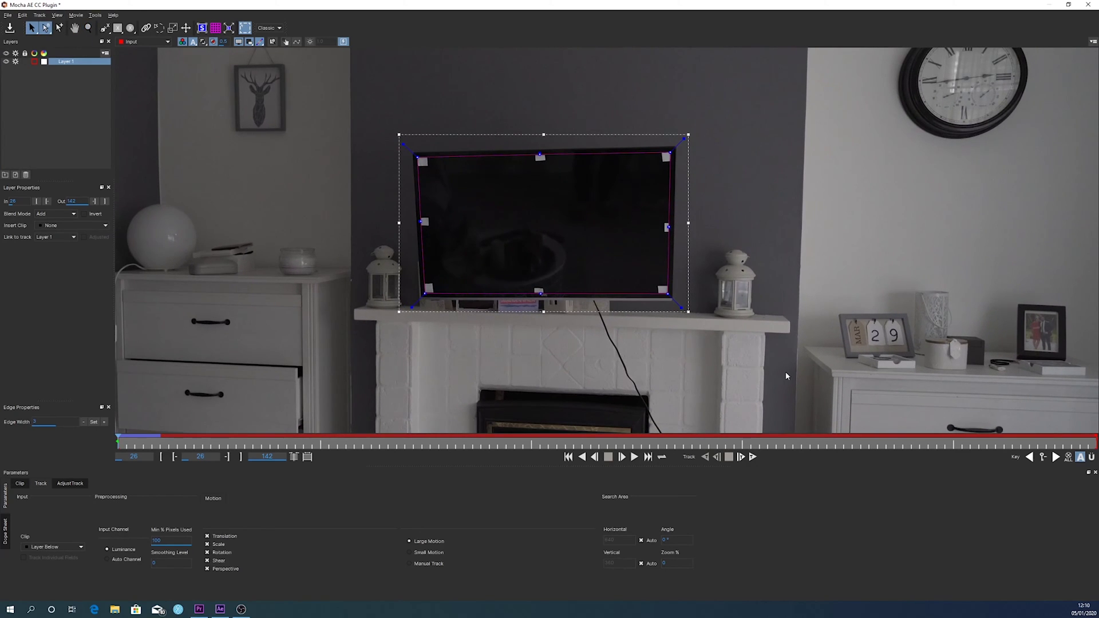
pyautogui.click(753, 457)
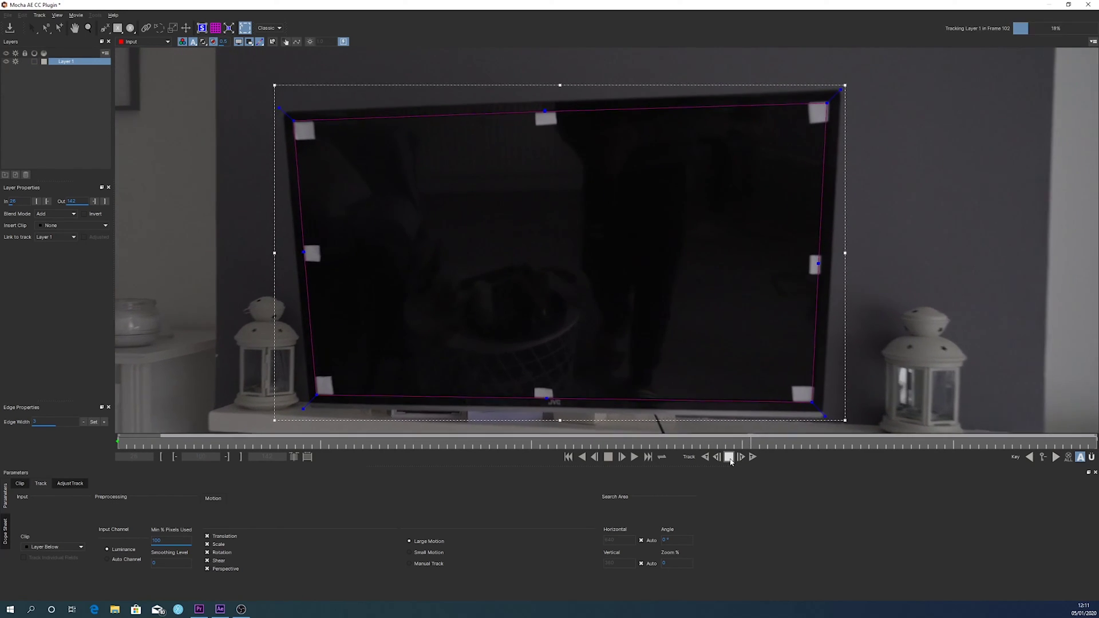
pyautogui.click(729, 457)
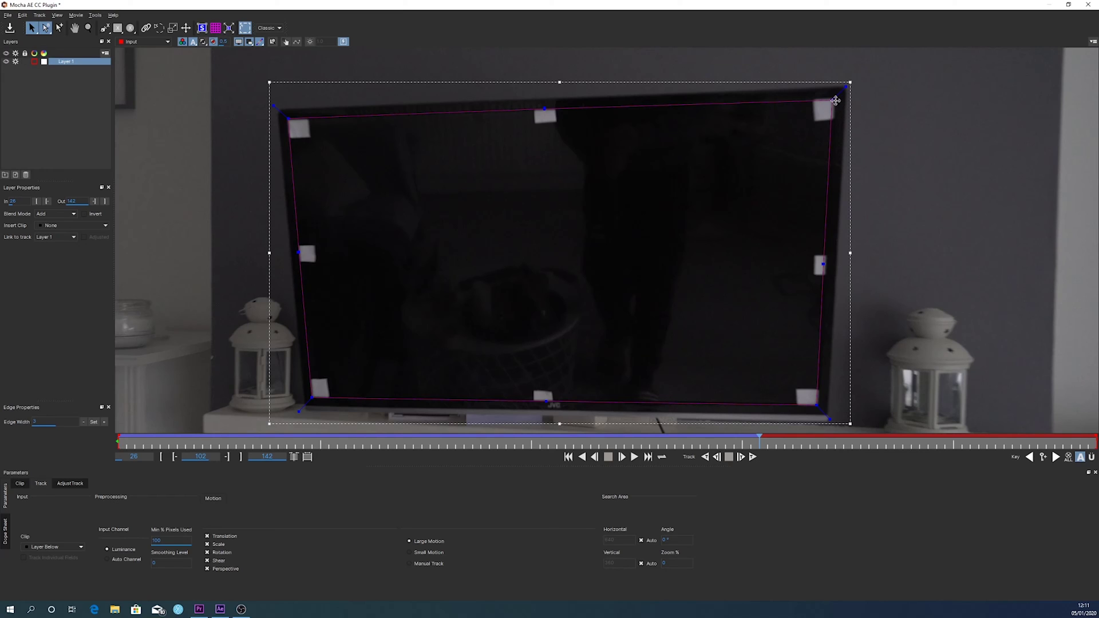
# Step: Correct the three spline points along the television's right edge at frame 102 so they sit outside the markers
pyautogui.moveTo(832, 102); pyautogui.dragTo(834, 101)
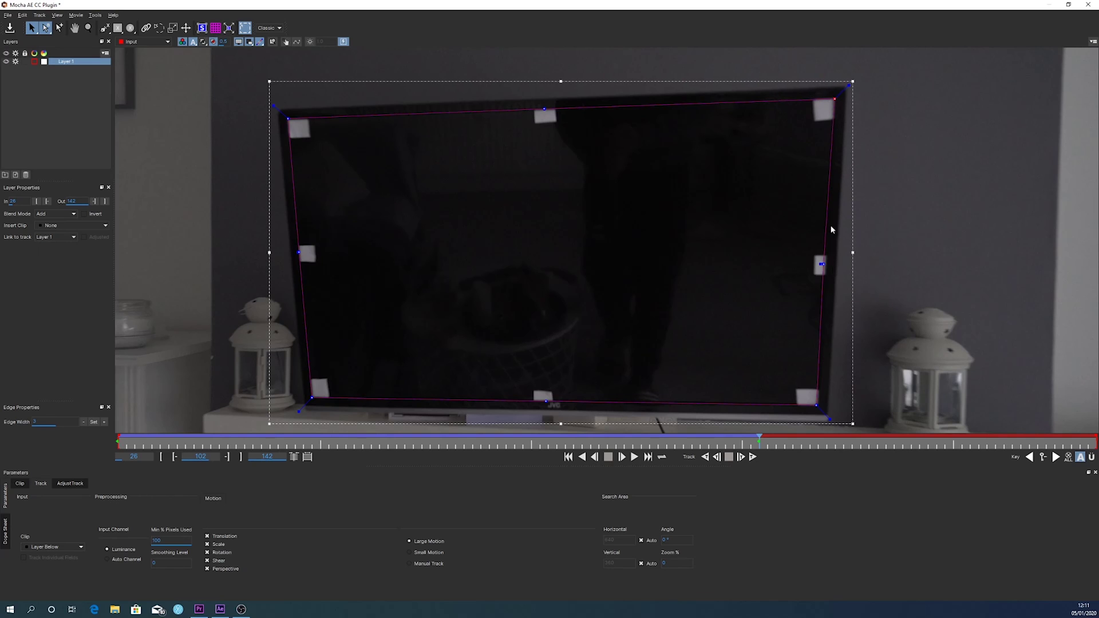
pyautogui.moveTo(824, 262); pyautogui.dragTo(826, 262)
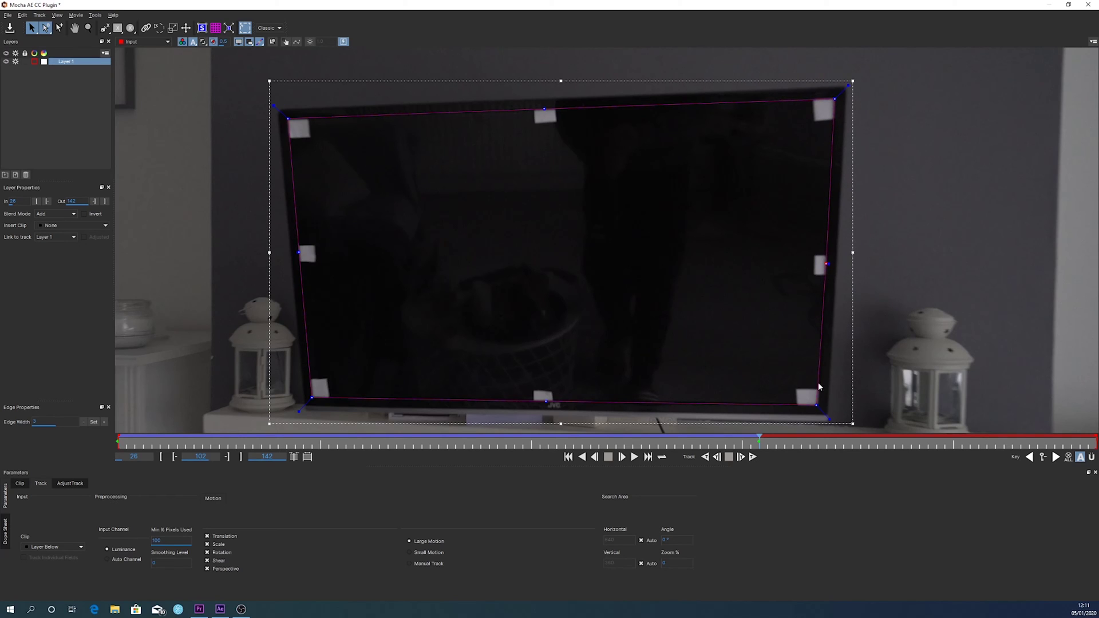
pyautogui.moveTo(816, 404); pyautogui.dragTo(817, 404)
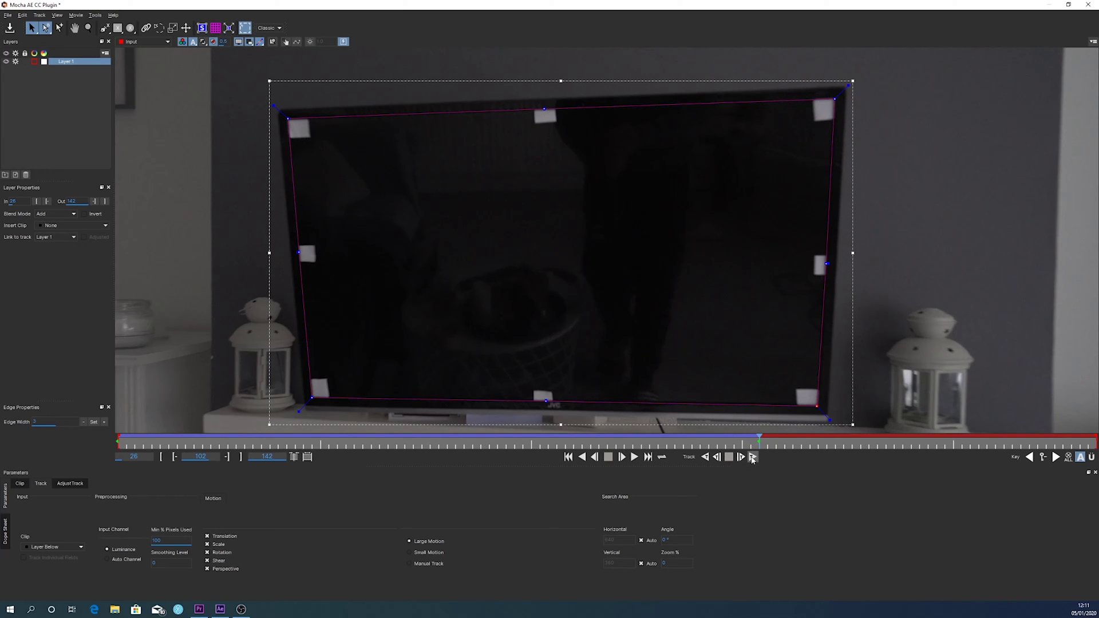
# Step: Track Layer 1 forward from frame 102 with the whole television in view, stopping at frame 110
pyautogui.click(88, 28)
pyautogui.moveTo(580, 258); pyautogui.dragTo(569, 321)
pyautogui.click(43, 29)
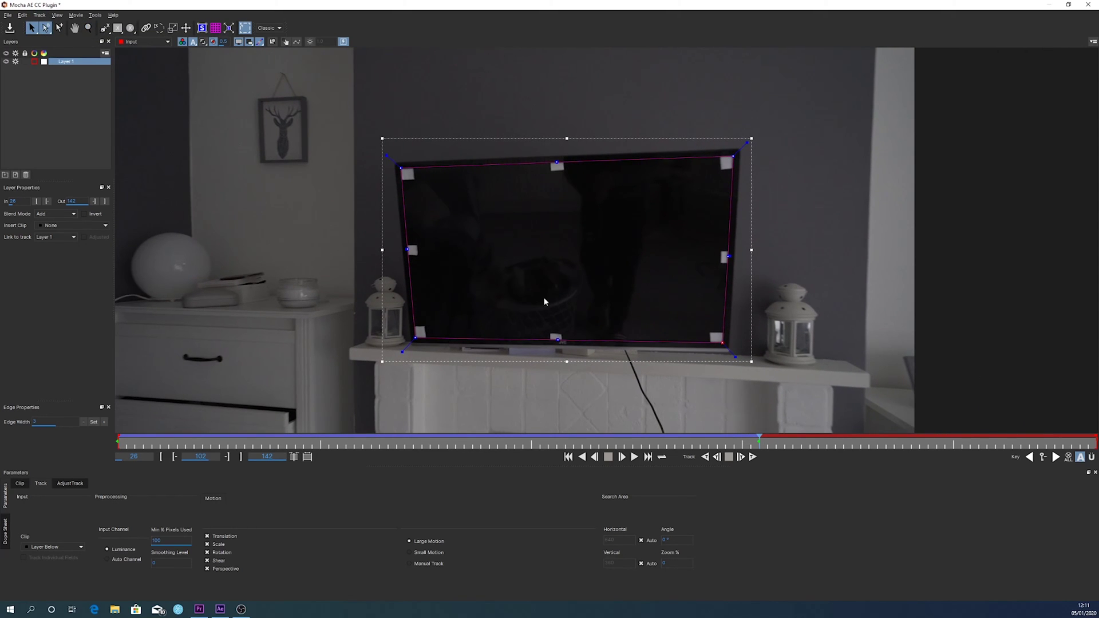
pyautogui.click(753, 457)
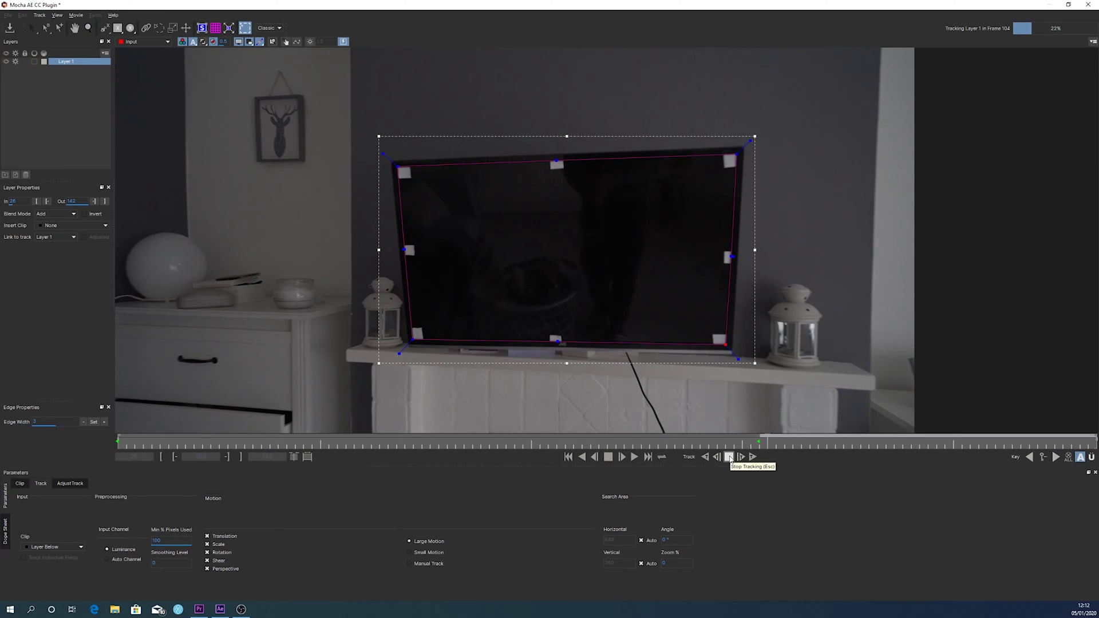
pyautogui.click(730, 457)
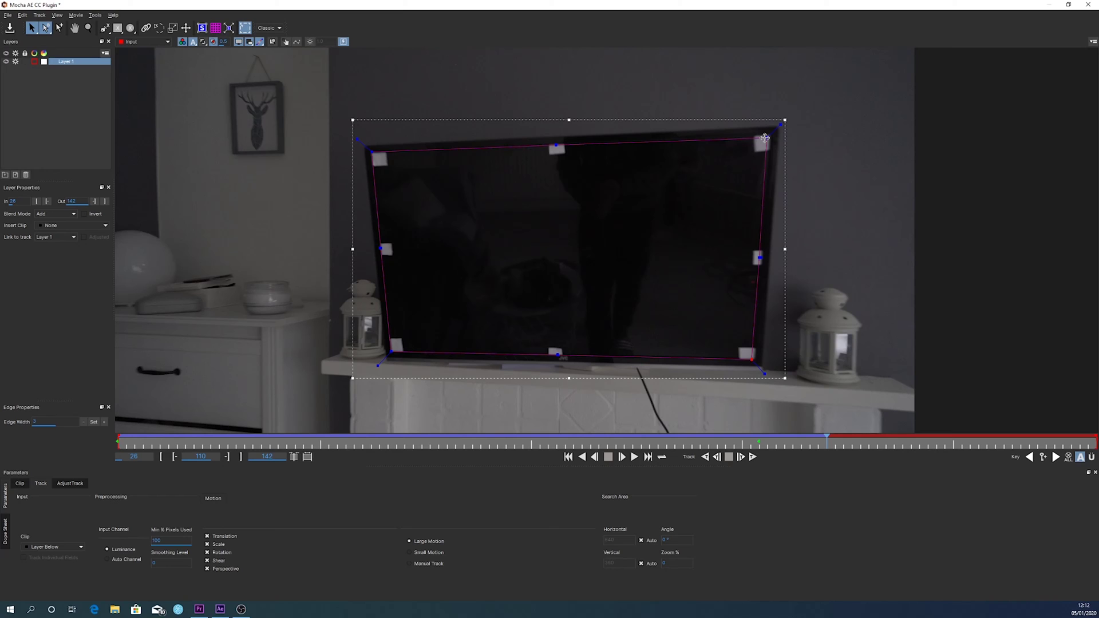
# Step: Correct the three spline points along the television's right edge at frame 110 so they sit outside the markers
pyautogui.moveTo(765, 138); pyautogui.dragTo(771, 135)
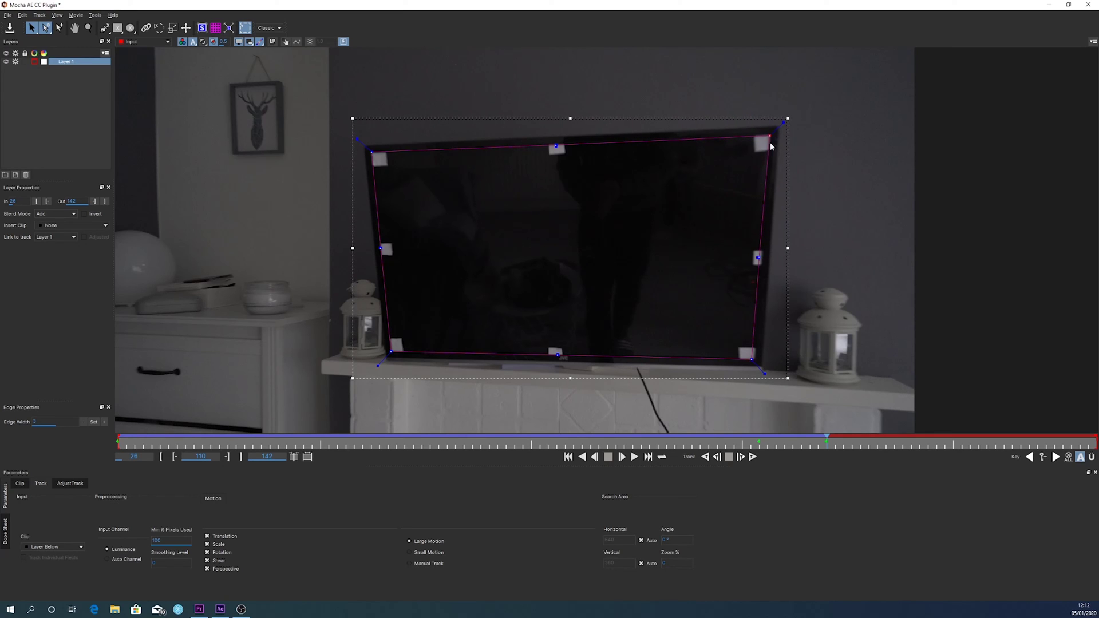
pyautogui.moveTo(759, 264); pyautogui.dragTo(763, 265)
pyautogui.moveTo(750, 356); pyautogui.dragTo(753, 361)
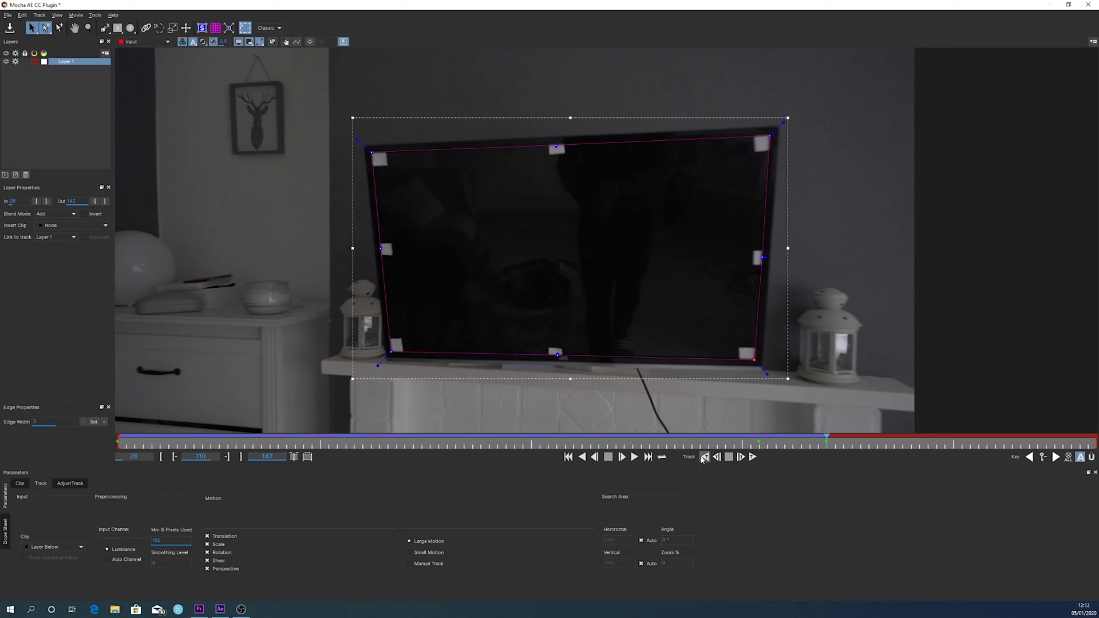
# Step: Track Layer 1 forward to frame 111 and nudge the spline's top-middle and three right-edge points outside the markers
pyautogui.click(752, 458)
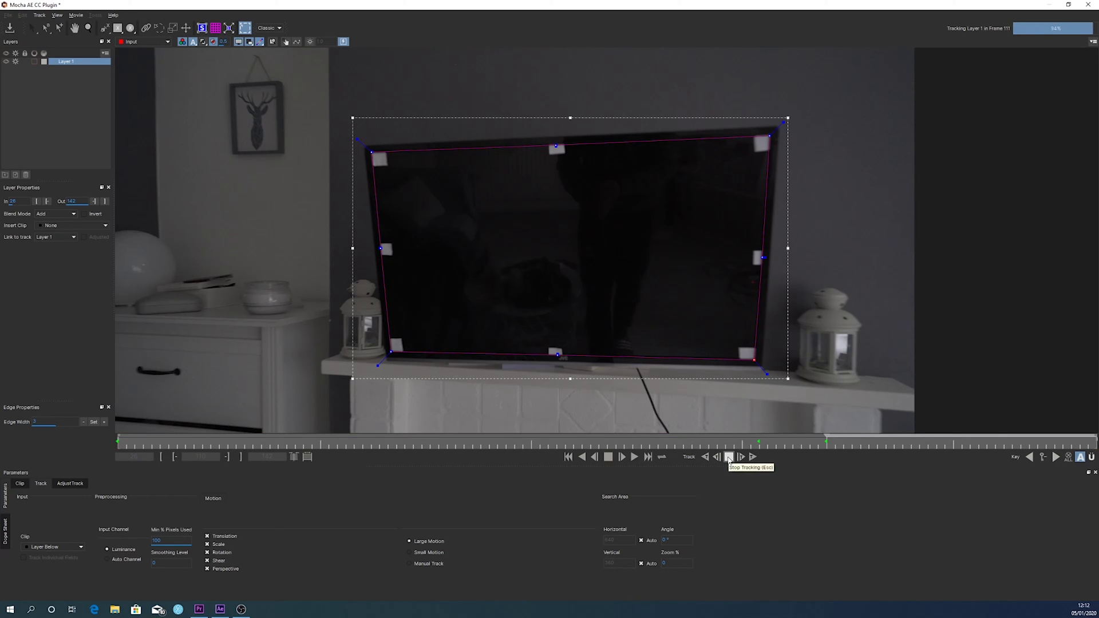
pyautogui.click(729, 458)
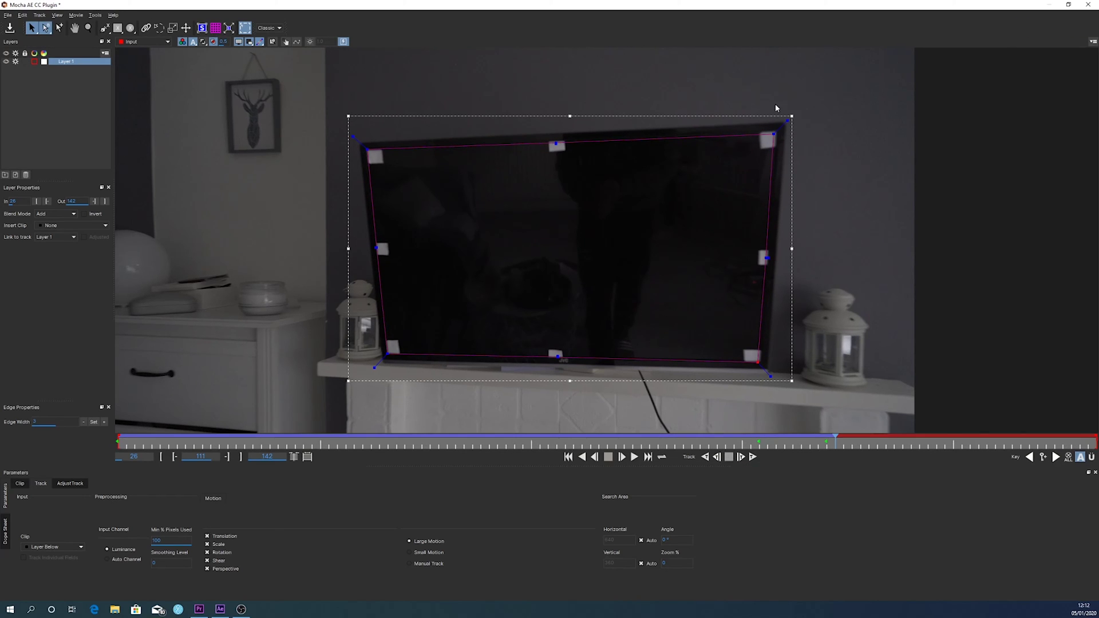
pyautogui.moveTo(774, 134); pyautogui.dragTo(777, 130)
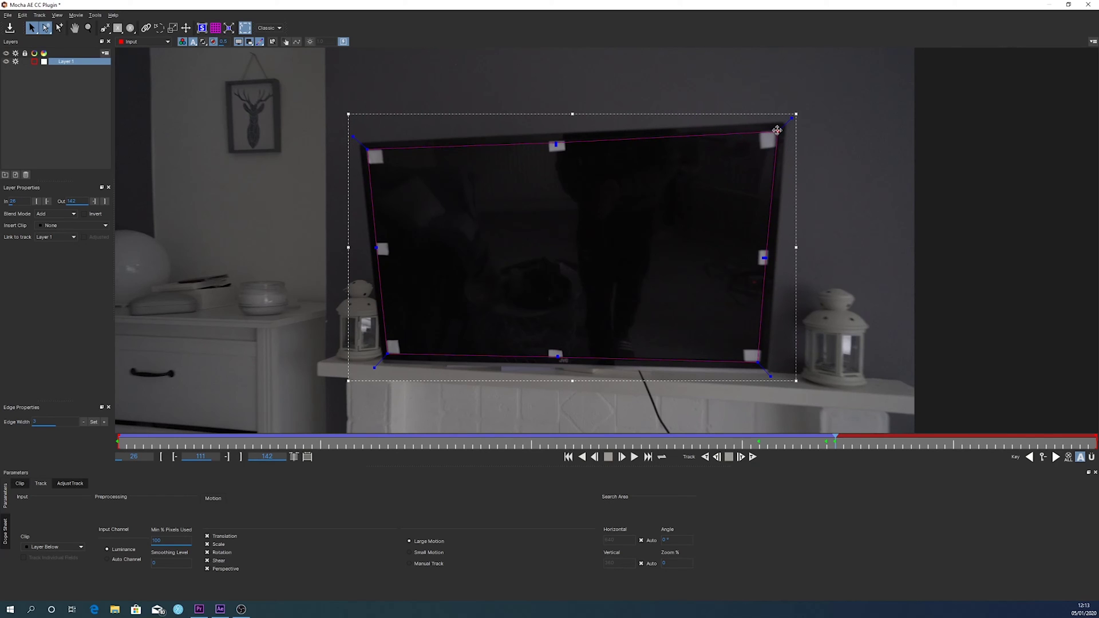
pyautogui.moveTo(561, 148); pyautogui.dragTo(560, 144)
pyautogui.moveTo(765, 256); pyautogui.dragTo(768, 257)
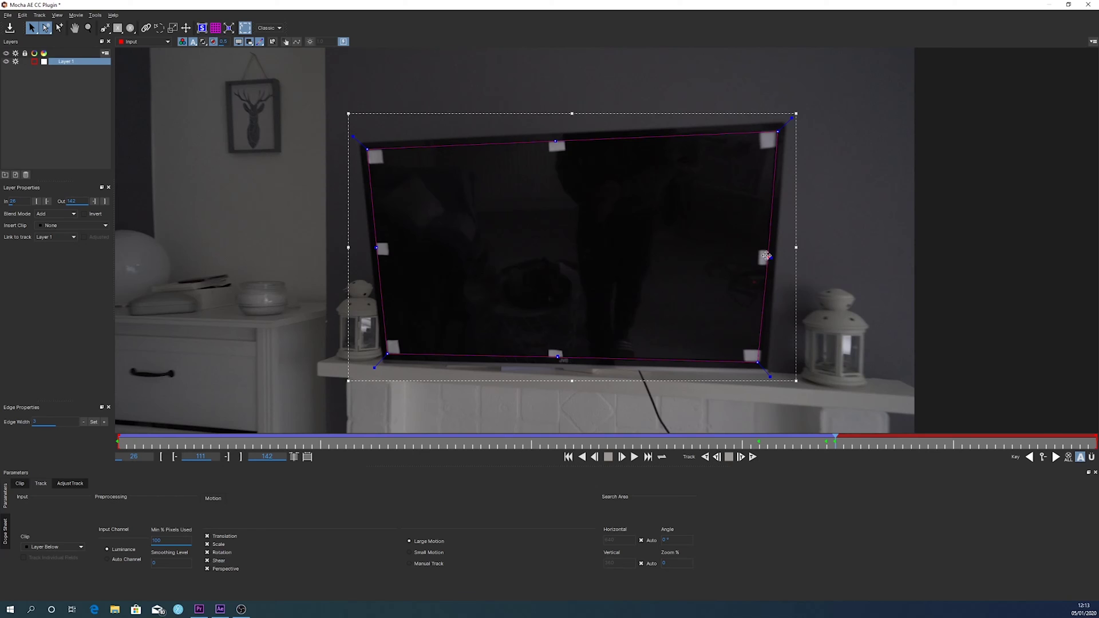
pyautogui.moveTo(758, 364); pyautogui.dragTo(759, 364)
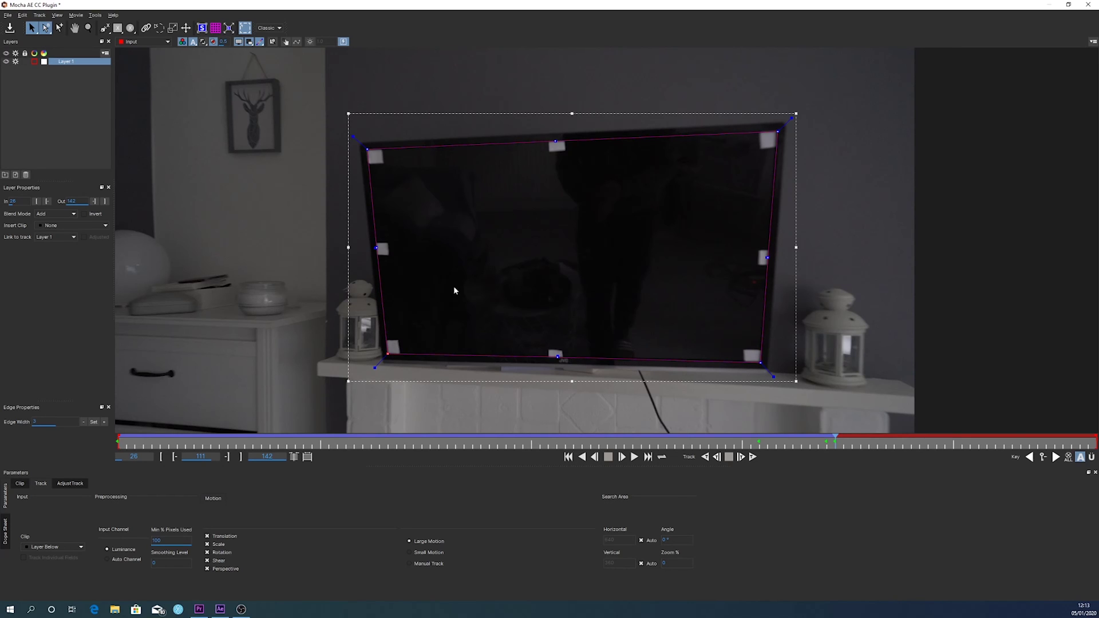
# Step: Track Layer 1 forward to frame 117 and correct the spline's right-edge and left-edge points to sit outside the markers
pyautogui.click(752, 457)
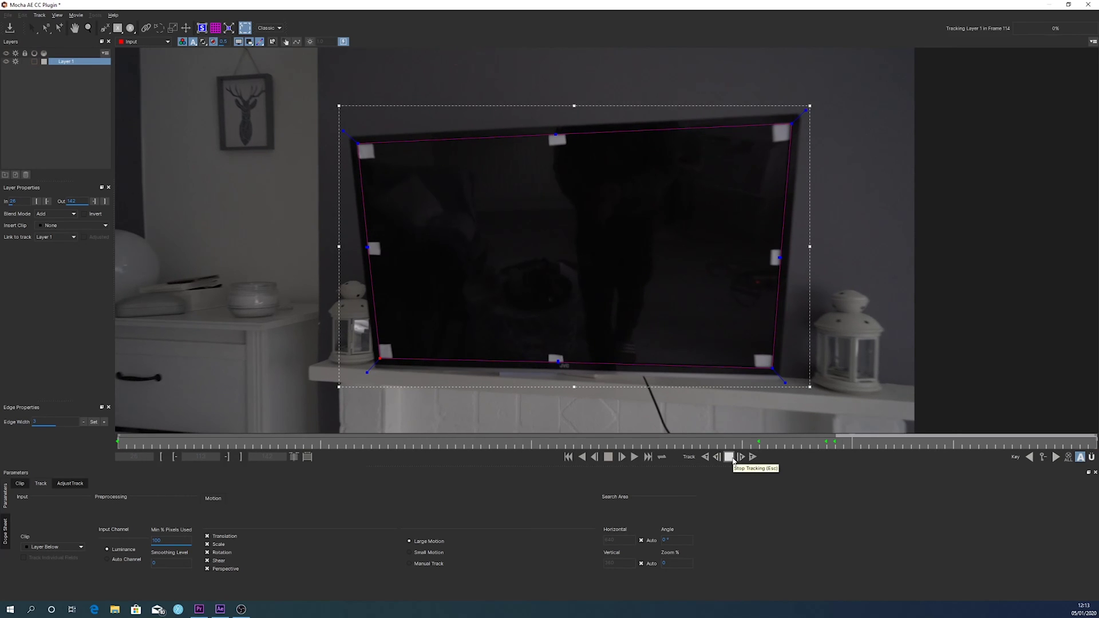
pyautogui.click(728, 457)
pyautogui.moveTo(819, 108); pyautogui.dragTo(823, 107)
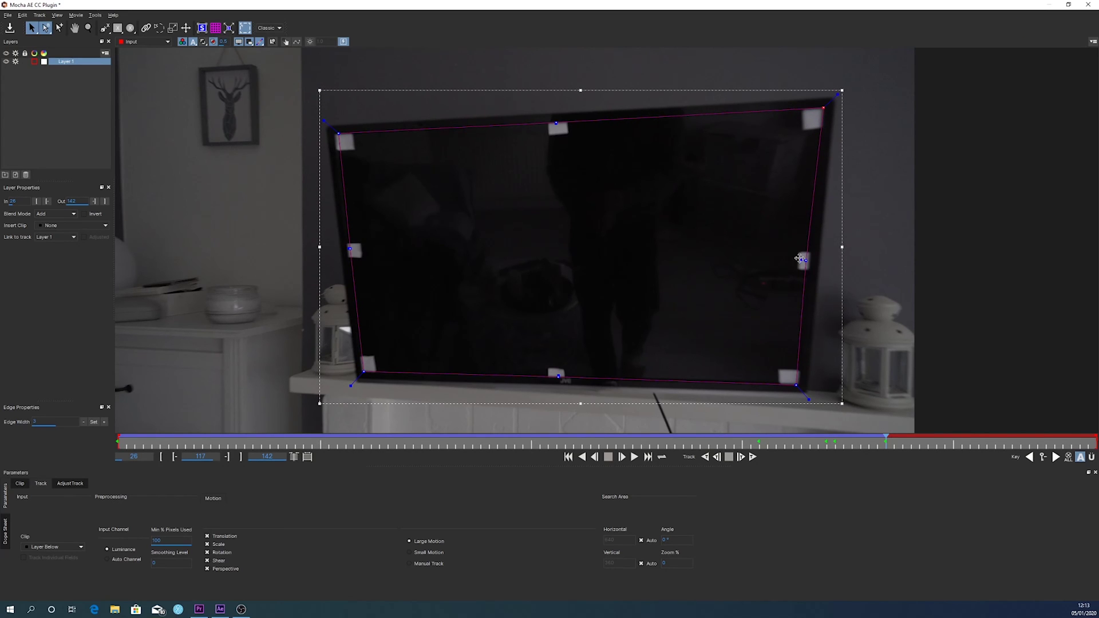
pyautogui.moveTo(805, 260); pyautogui.dragTo(810, 262)
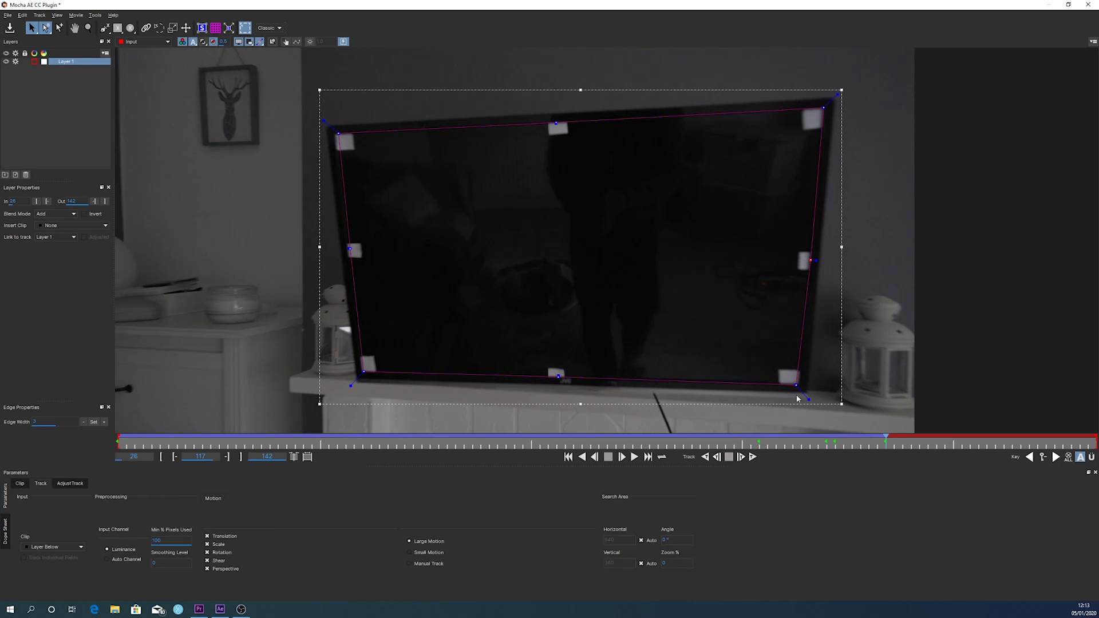
pyautogui.moveTo(796, 385); pyautogui.dragTo(799, 387)
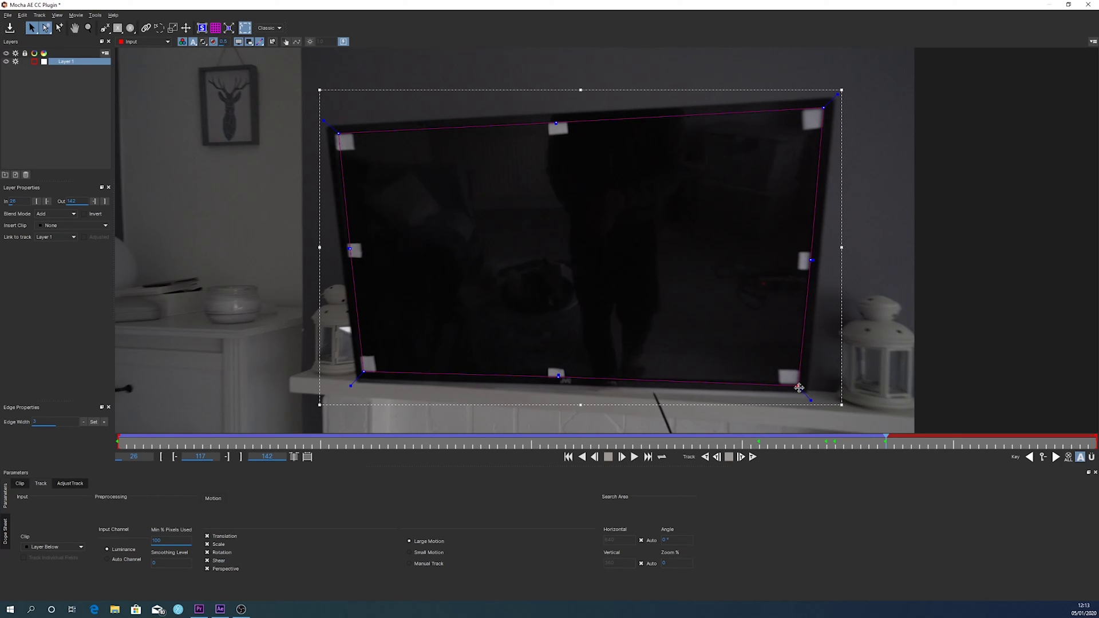
pyautogui.moveTo(336, 134); pyautogui.dragTo(334, 135)
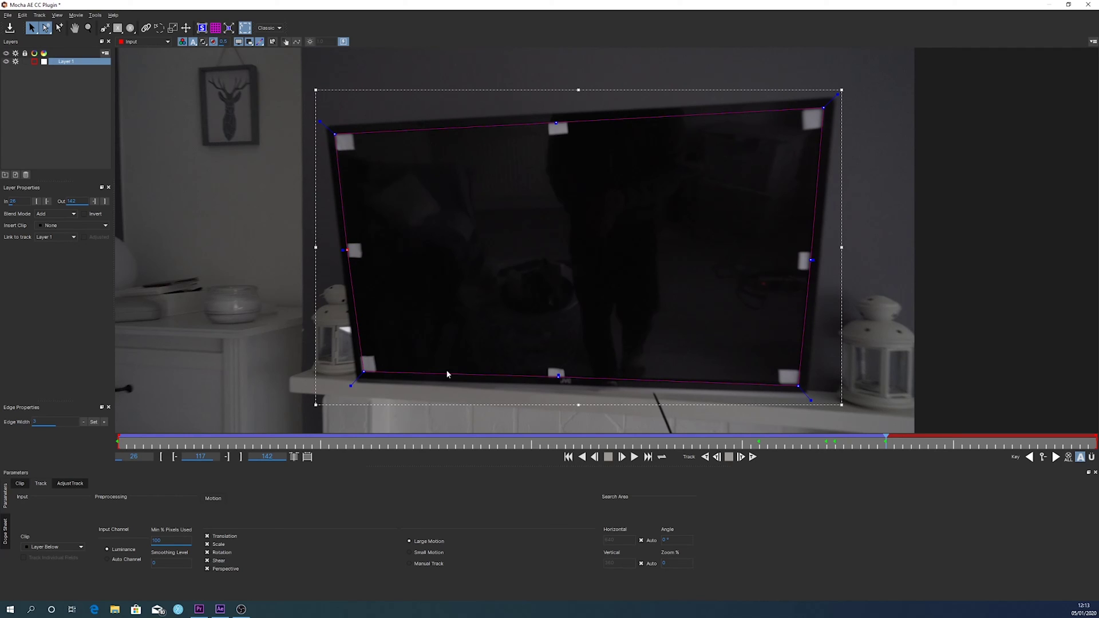
pyautogui.click(365, 372)
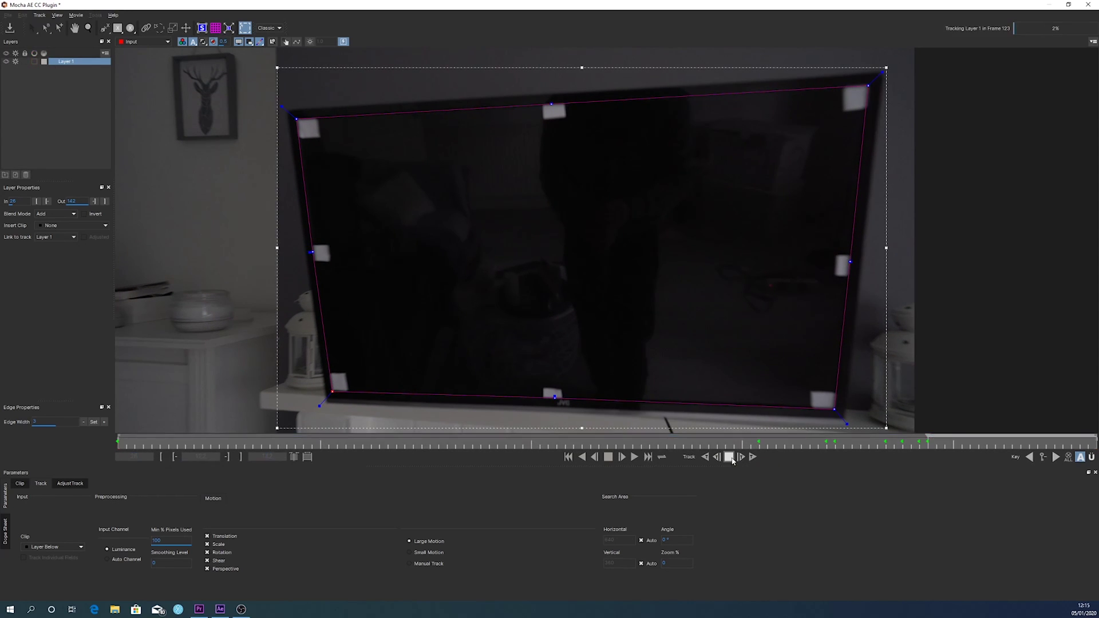
# Step: Finish the corrected track of Layer 1 through frame 141 and scrub back to frame 80 to check the spline
pyautogui.click(729, 457)
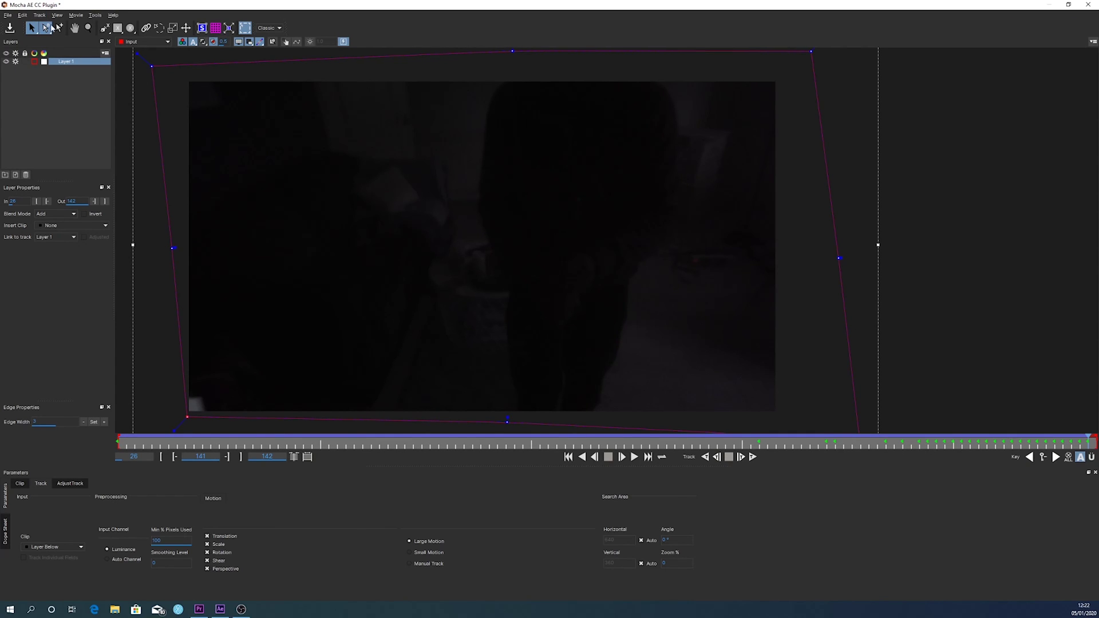
pyautogui.click(88, 27)
pyautogui.moveTo(370, 149); pyautogui.dragTo(390, 213)
pyautogui.click(76, 30)
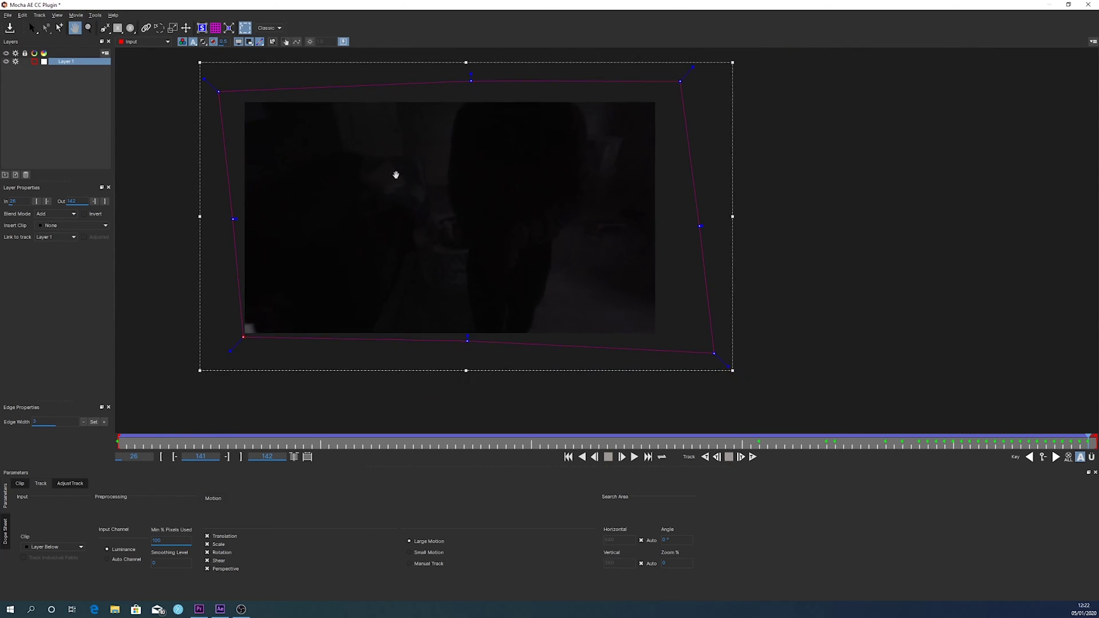
pyautogui.moveTo(395, 172); pyautogui.dragTo(510, 179)
pyautogui.moveTo(1090, 442); pyautogui.dragTo(584, 451)
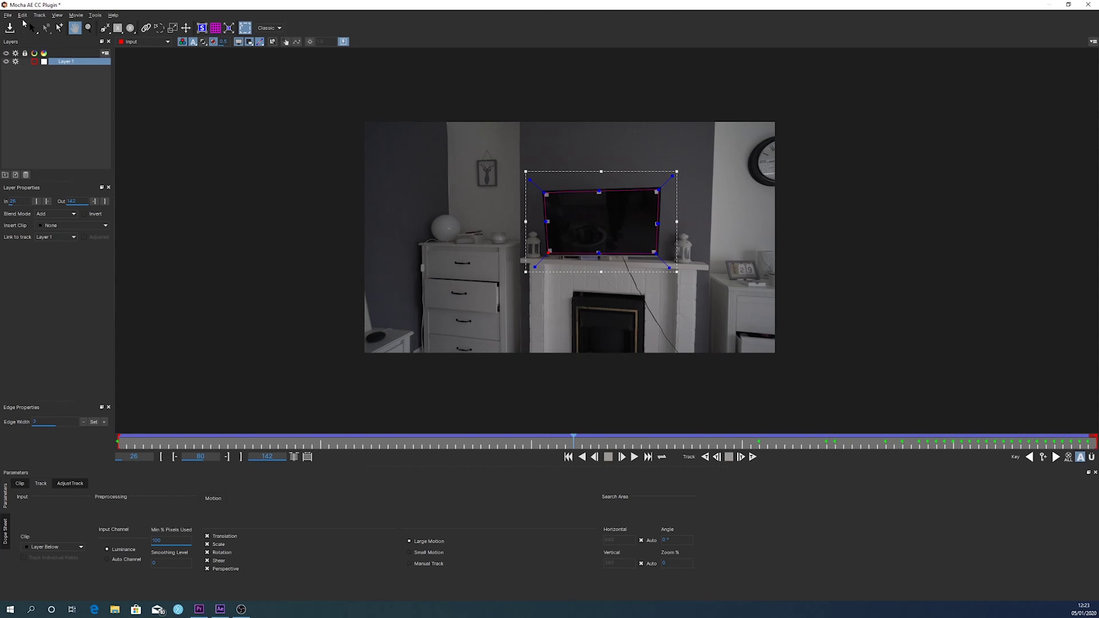
# Step: Save the Mocha project and close the plugin to return to the After Effects composition
pyautogui.click(10, 20)
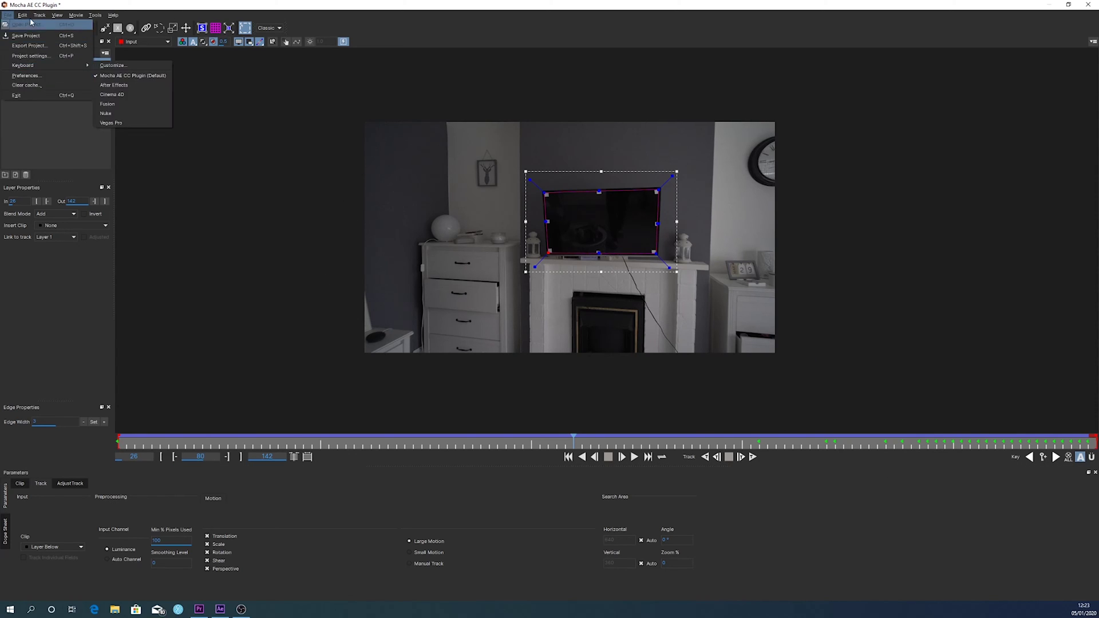
pyautogui.moveTo(31, 69)
pyautogui.click(30, 38)
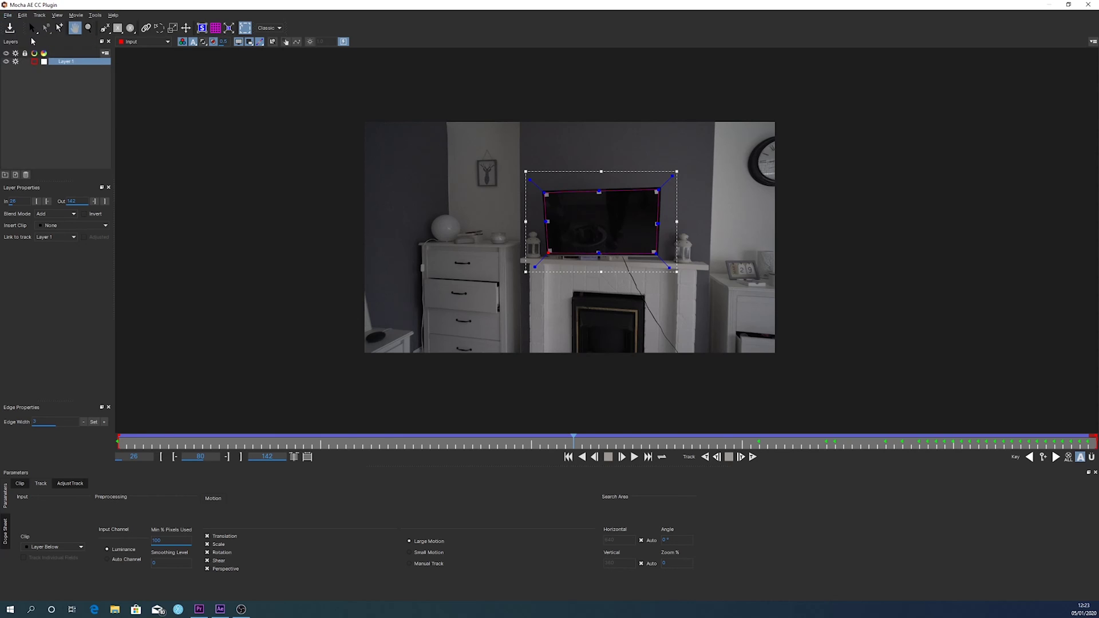
pyautogui.click(1089, 4)
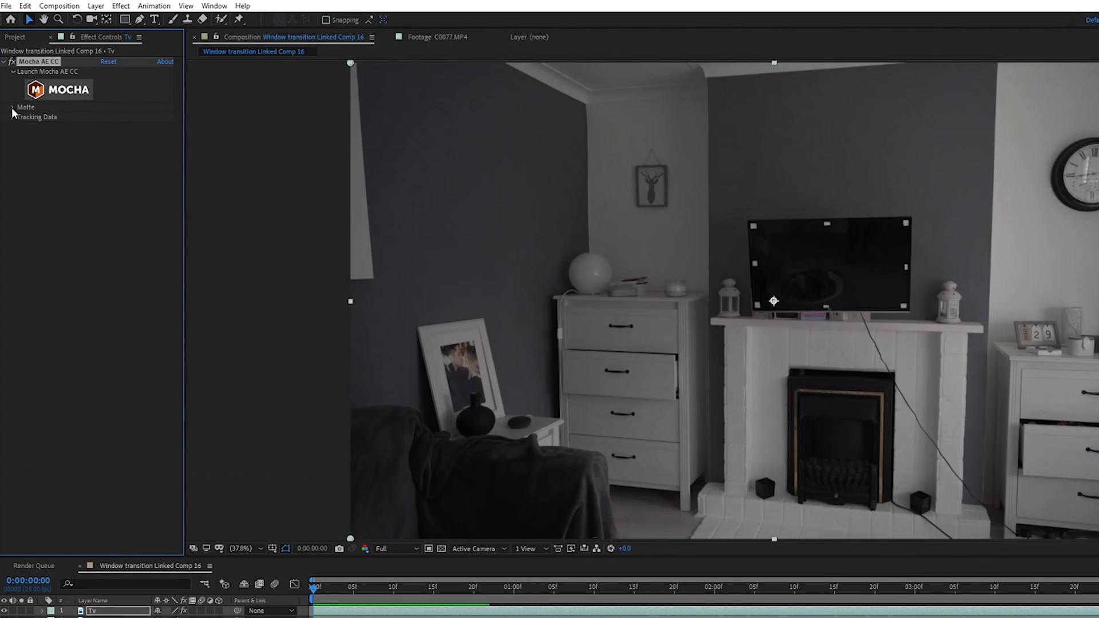
# Step: Turn the Tv layer's Mocha track into an inverted After Effects mask and scrub through the composite to check it
pyautogui.click(12, 107)
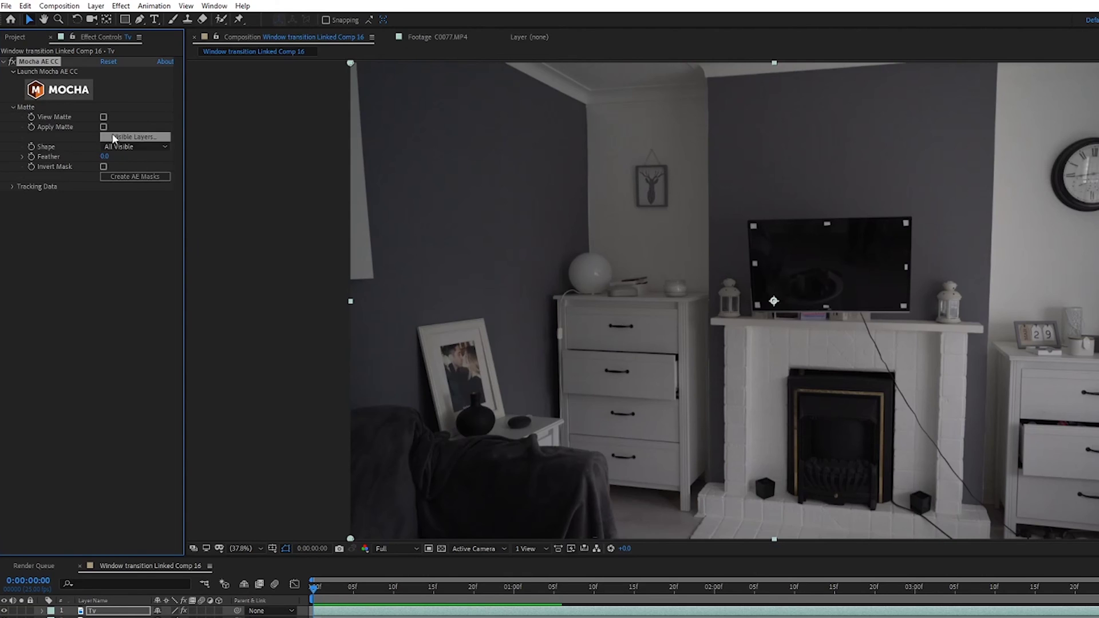
pyautogui.click(128, 177)
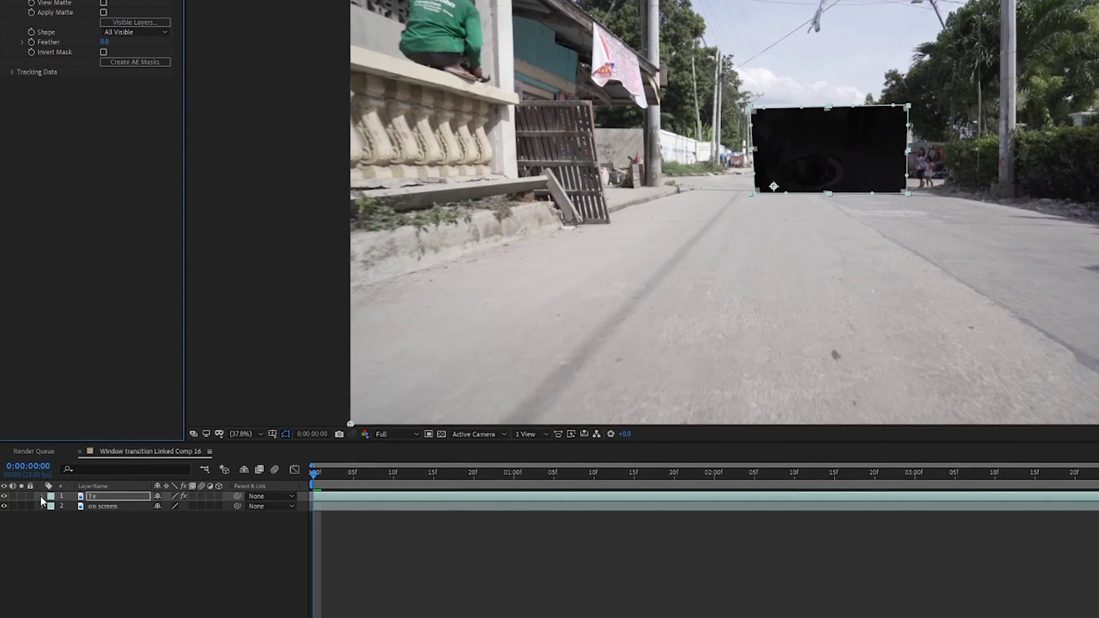
pyautogui.click(42, 497)
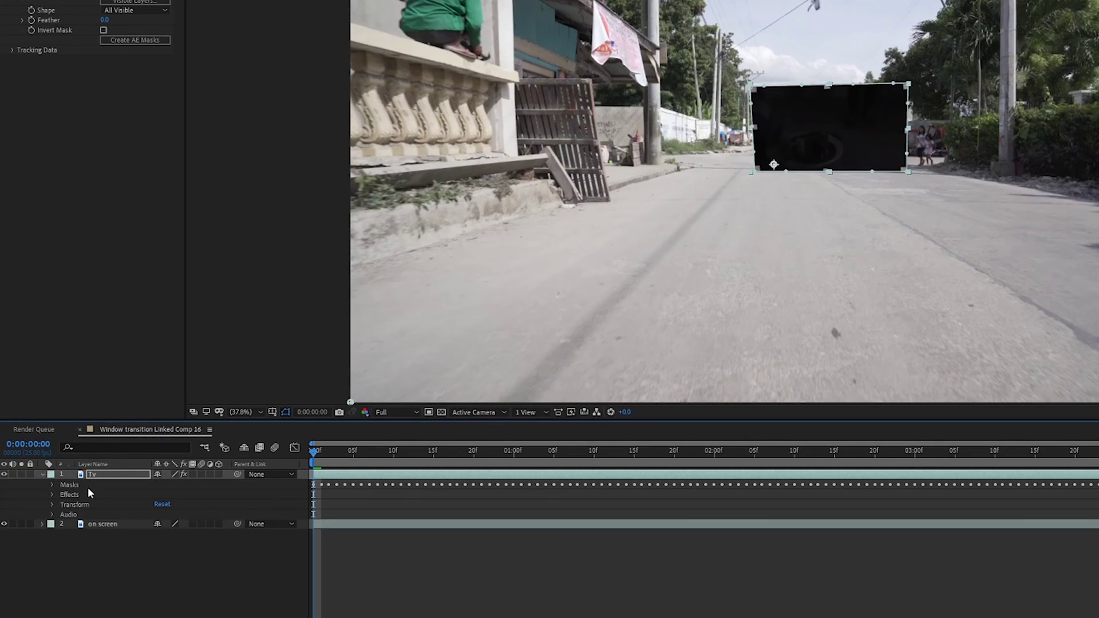
pyautogui.click(52, 485)
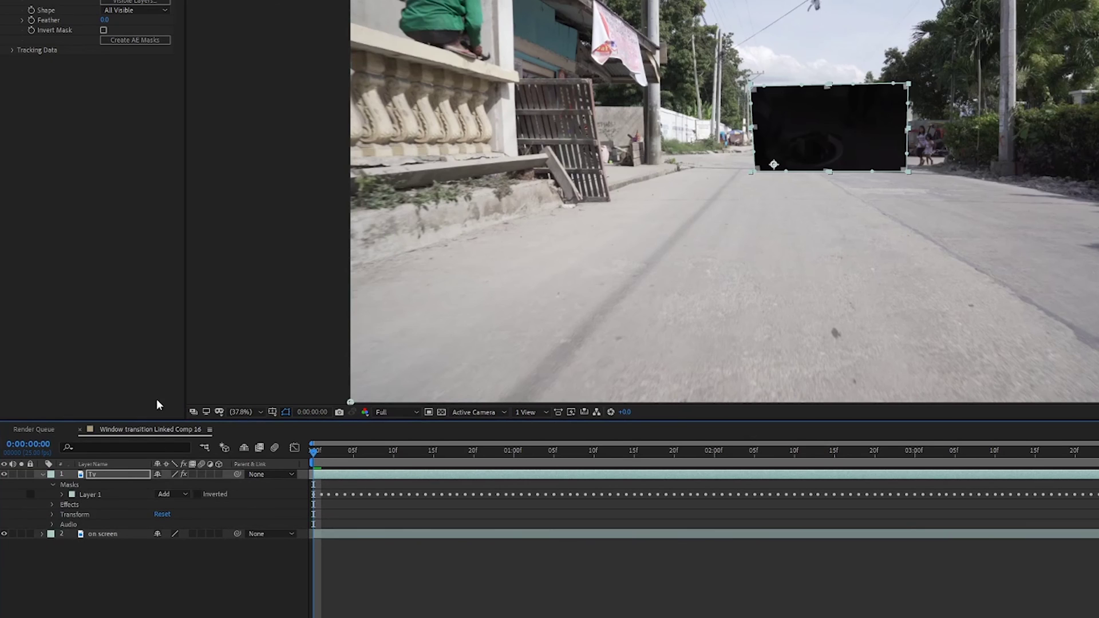
pyautogui.click(199, 495)
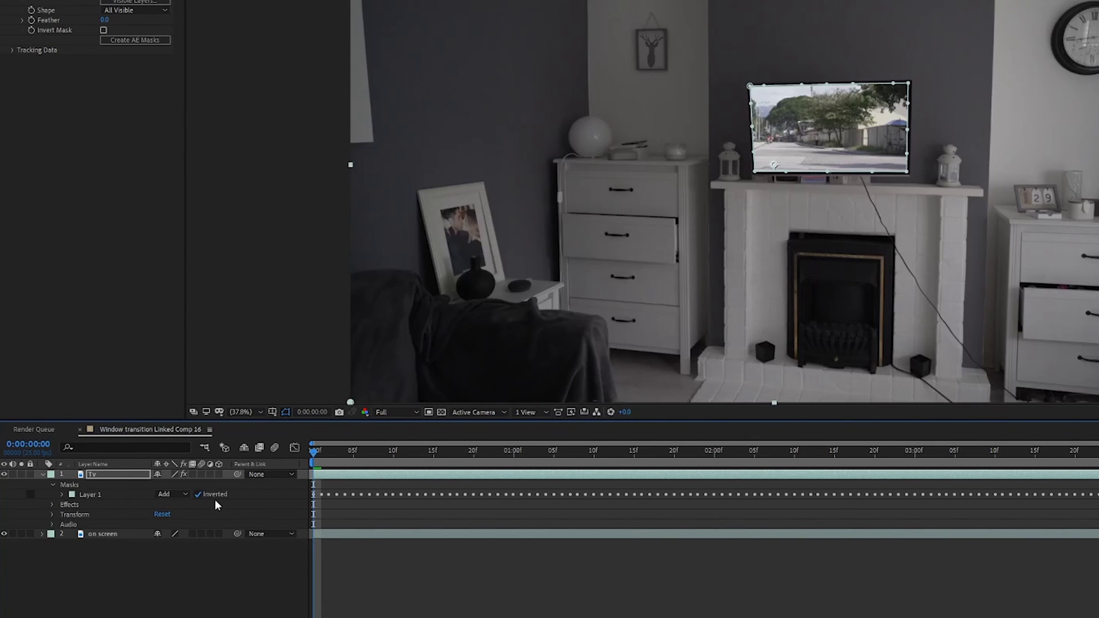
pyautogui.moveTo(314, 452); pyautogui.dragTo(854, 474)
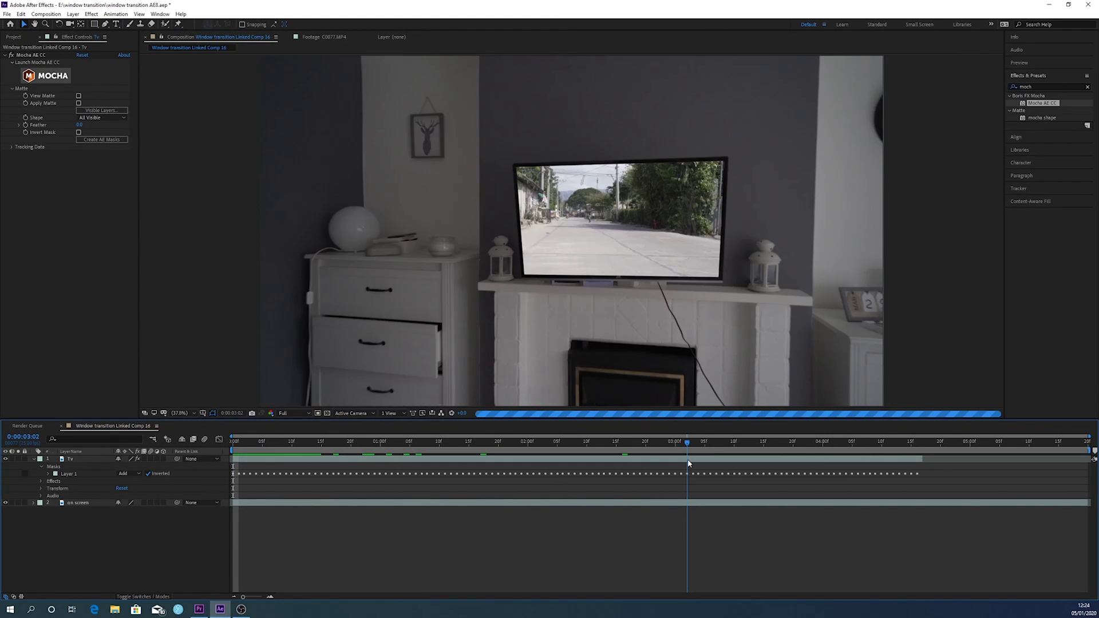
pyautogui.moveTo(689, 464); pyautogui.dragTo(205, 438)
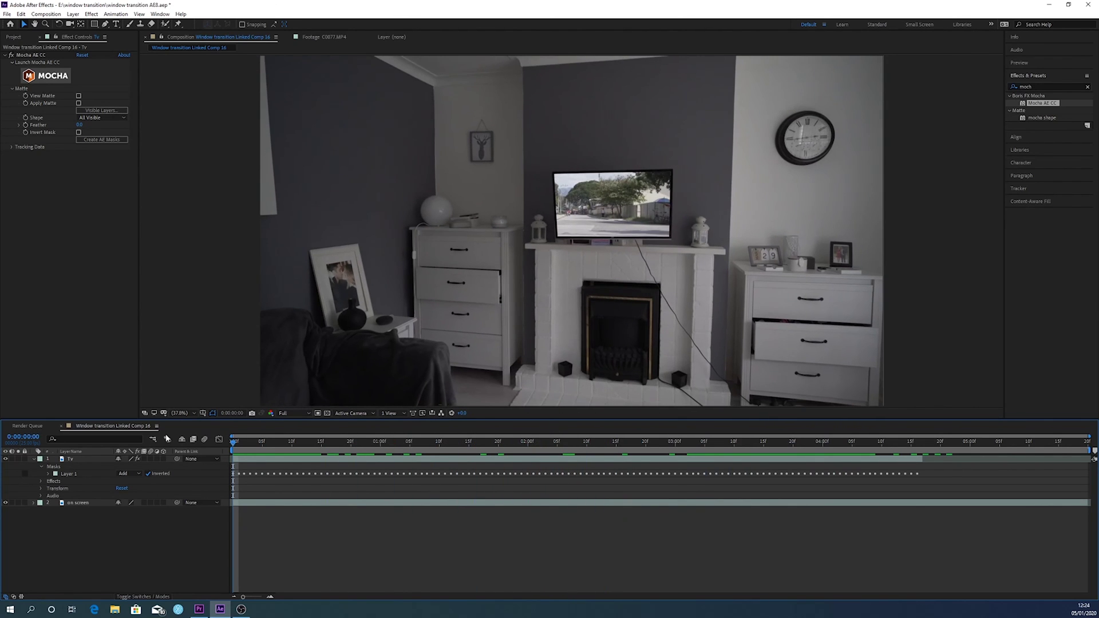
# Step: Start Position and Scale keyframes on the on screen layer at 0:00:00:00
pyautogui.click(33, 460)
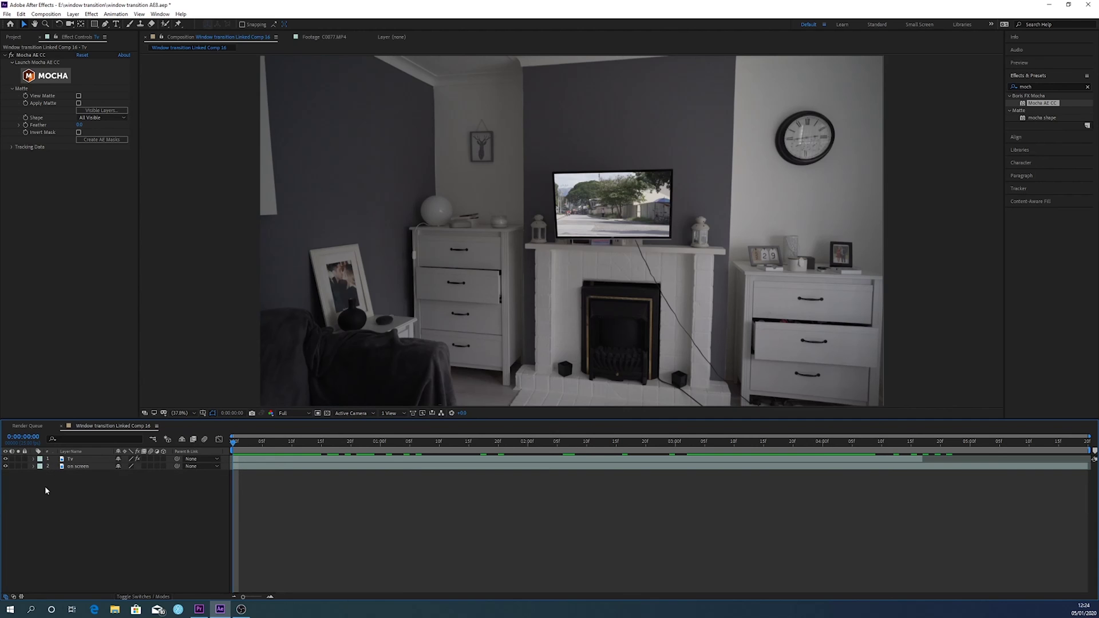
pyautogui.click(84, 467)
pyautogui.click(35, 440)
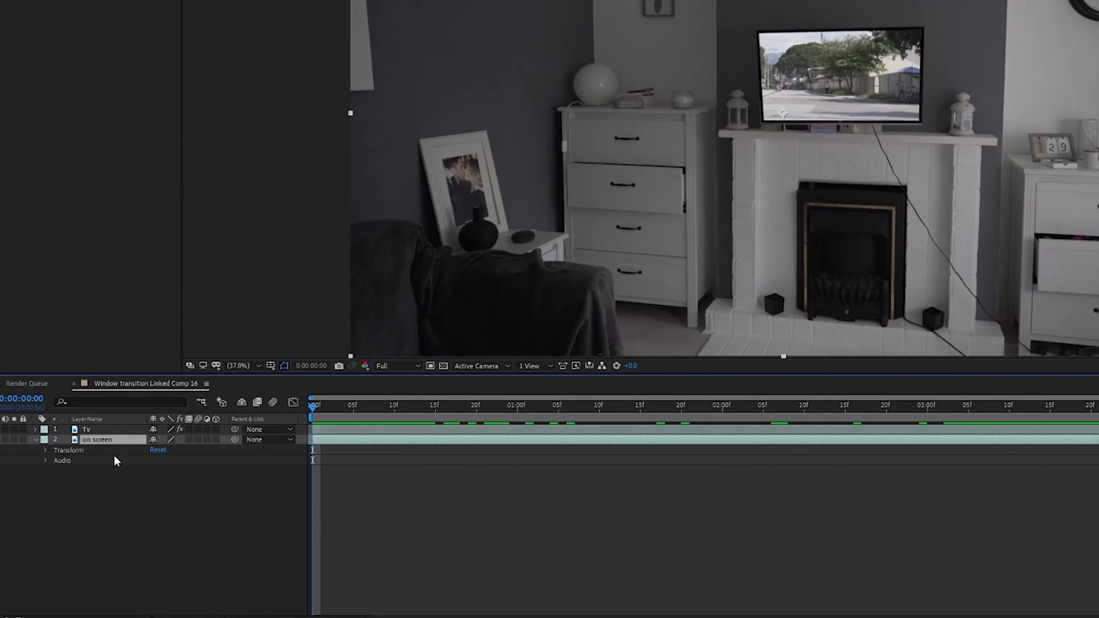
pyautogui.click(46, 450)
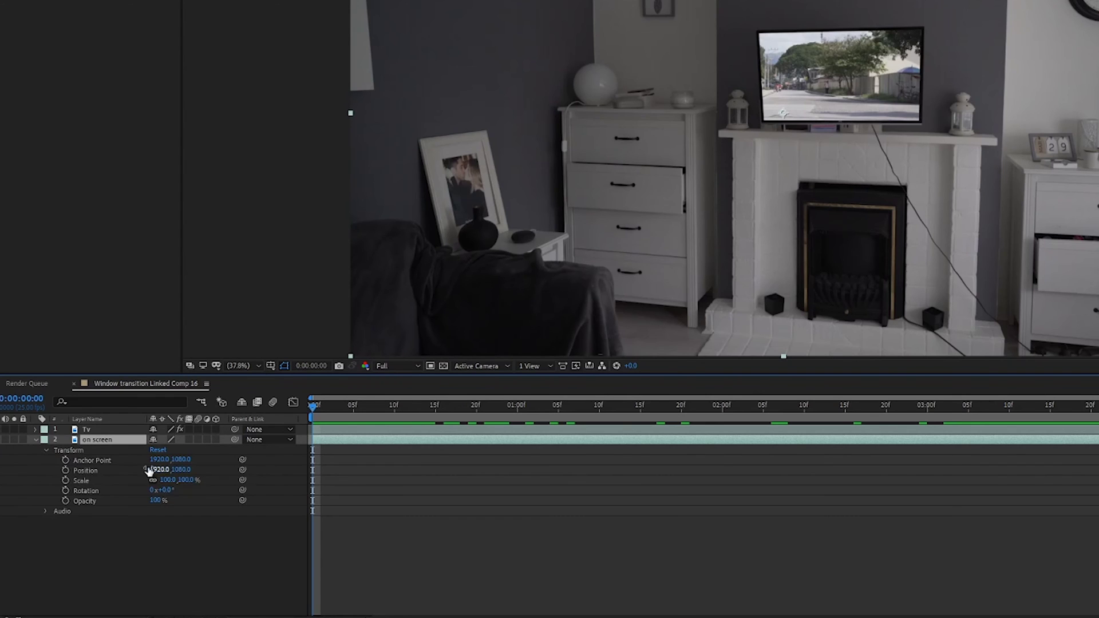
pyautogui.click(66, 470)
pyautogui.click(65, 480)
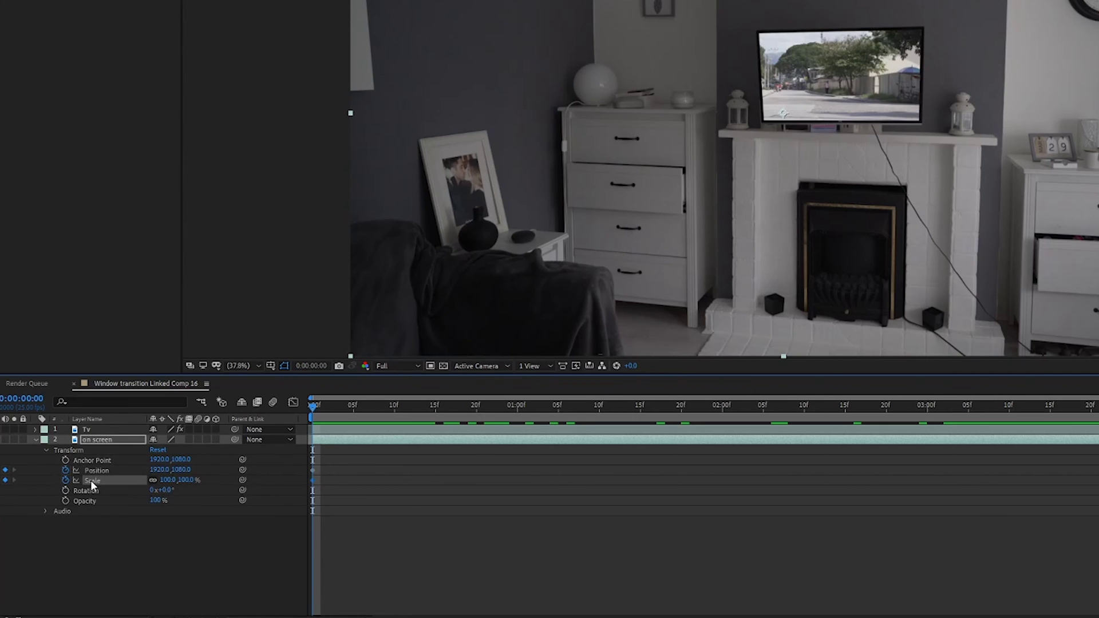
# Step: Lower the Tv layer's opacity to 61% so the full on screen footage shows through
pyautogui.click(36, 431)
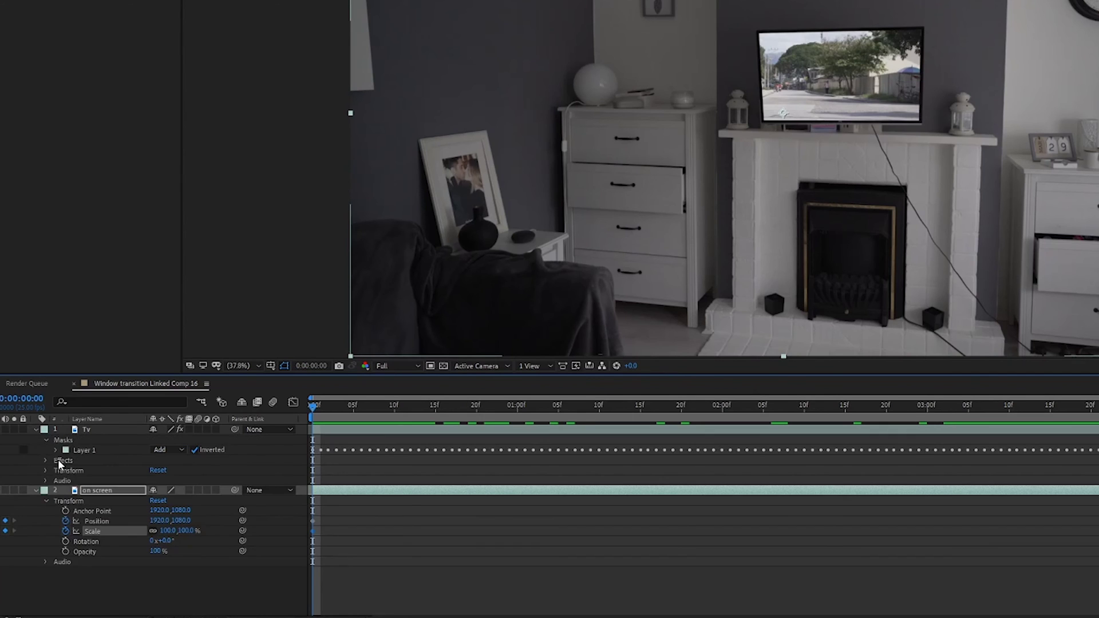
pyautogui.click(46, 470)
pyautogui.moveTo(152, 521); pyautogui.dragTo(131, 522)
pyautogui.click(131, 523)
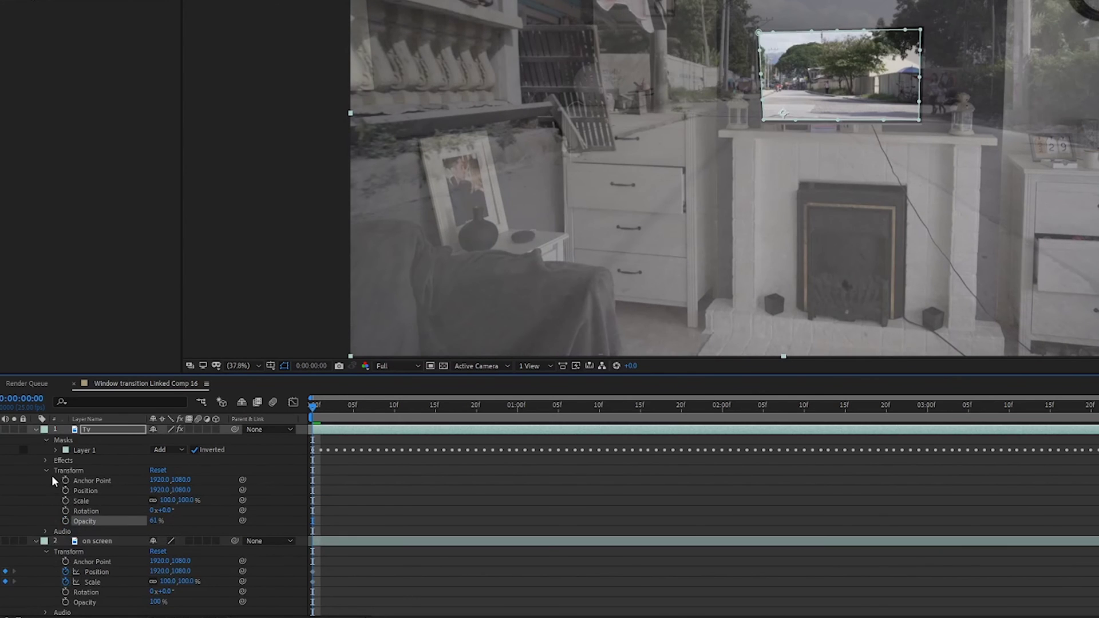
# Step: Select the on screen layer and scale it down to 37% at the first frame
pyautogui.click(35, 429)
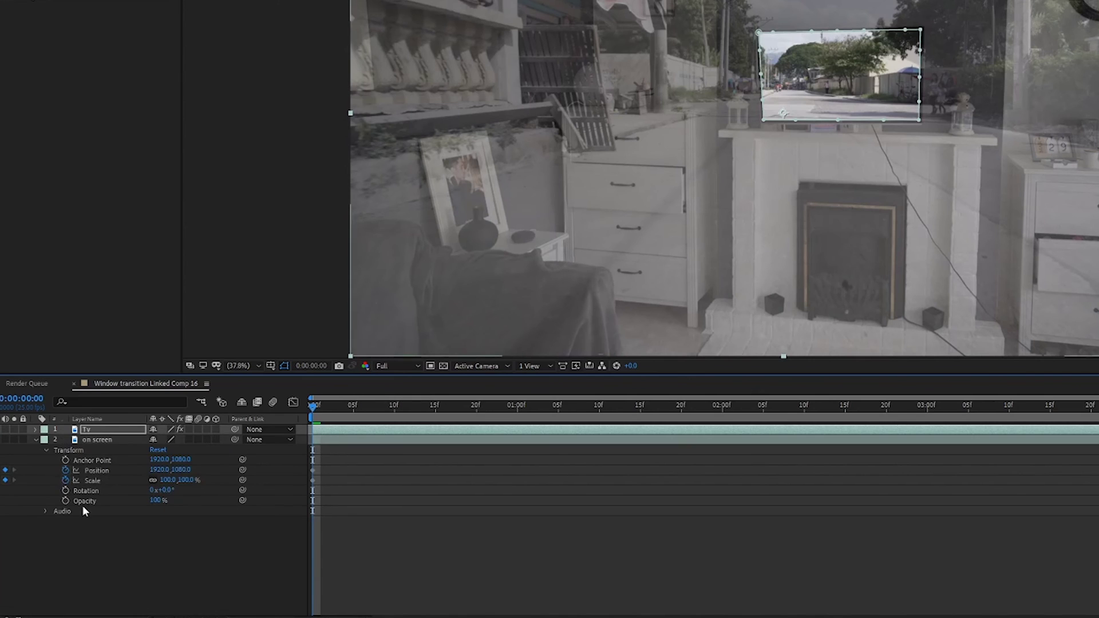
pyautogui.click(100, 439)
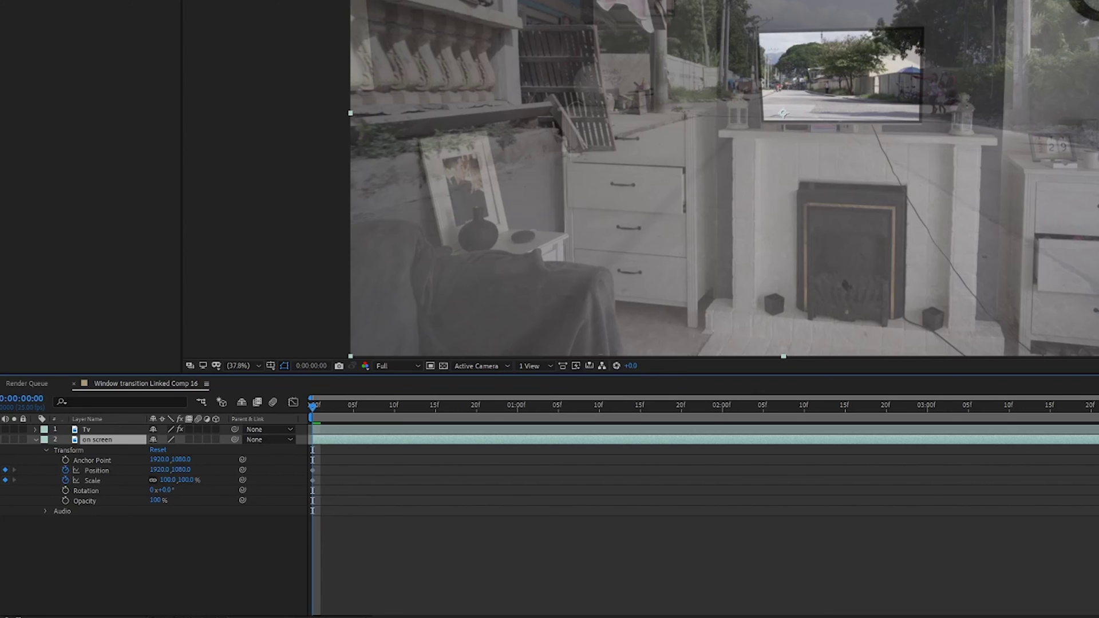
pyautogui.hotkey('ctrl', '0')
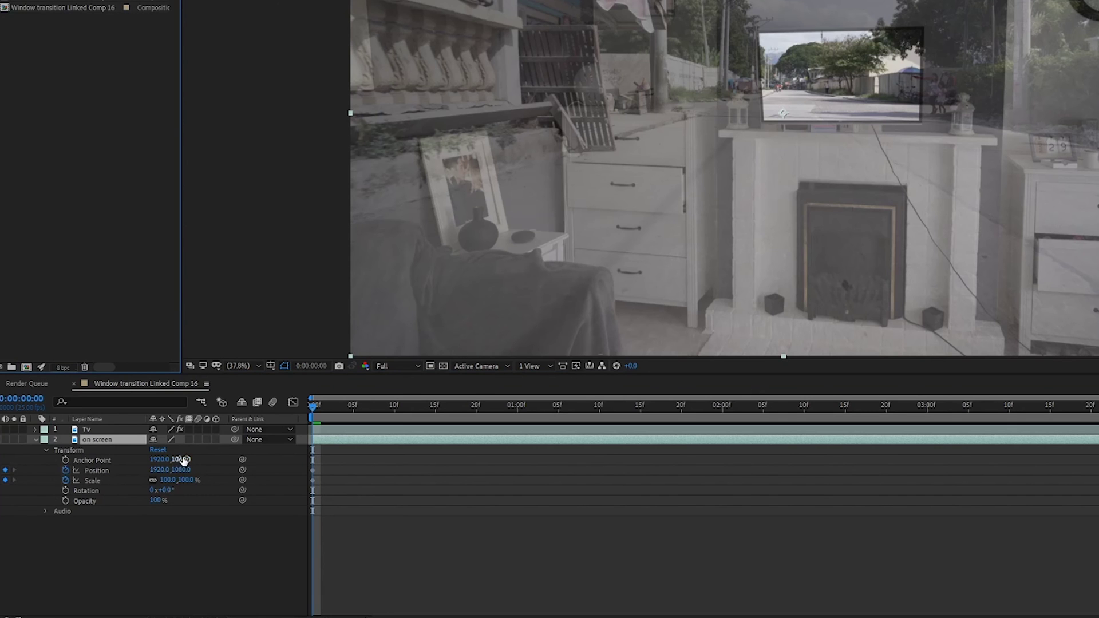
pyautogui.moveTo(186, 484); pyautogui.dragTo(160, 472)
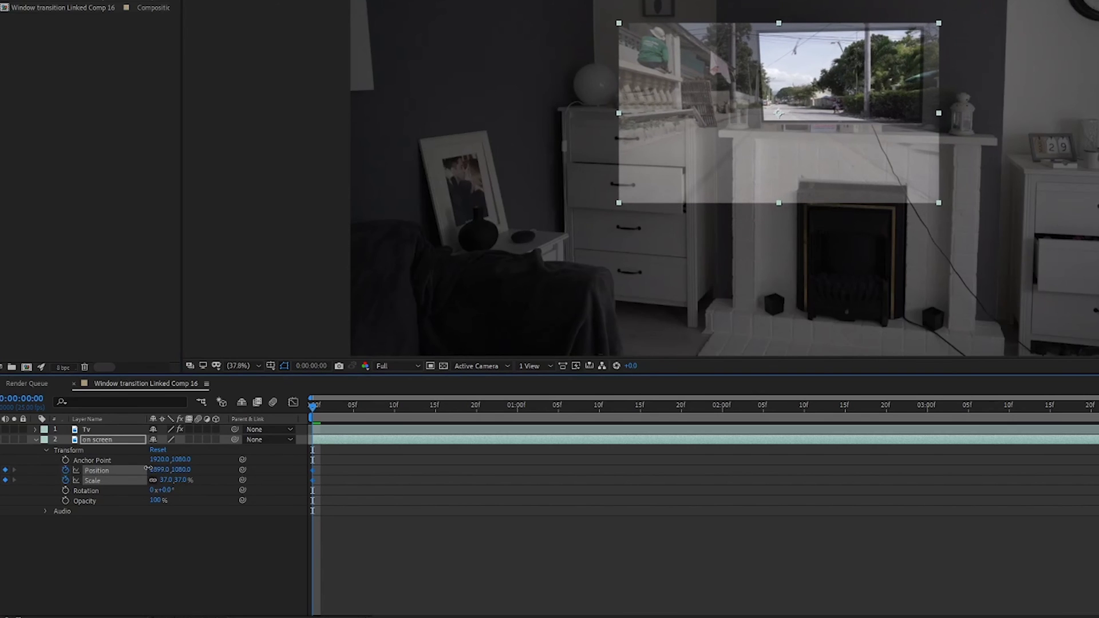
# Step: Set the on screen layer's Position to 2172, 903 and Scale to 25%, and keyframe both at further frames to follow the television
pyautogui.click(181, 470)
pyautogui.write('900')
pyautogui.press('Return')
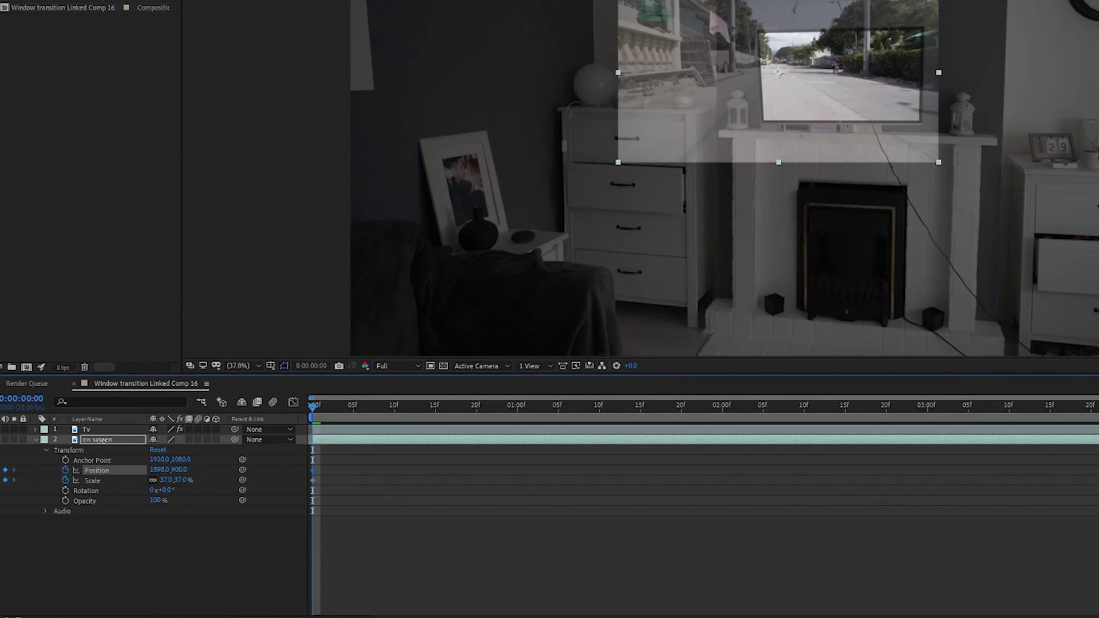
pyautogui.moveTo(165, 470); pyautogui.dragTo(331, 483)
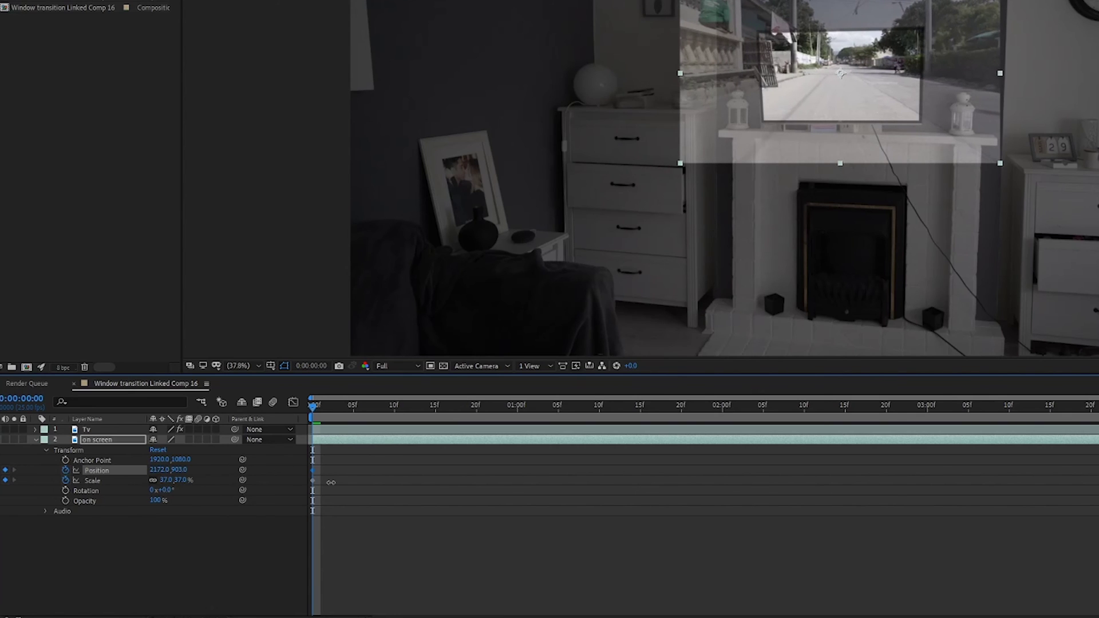
pyautogui.moveTo(177, 479); pyautogui.dragTo(171, 480)
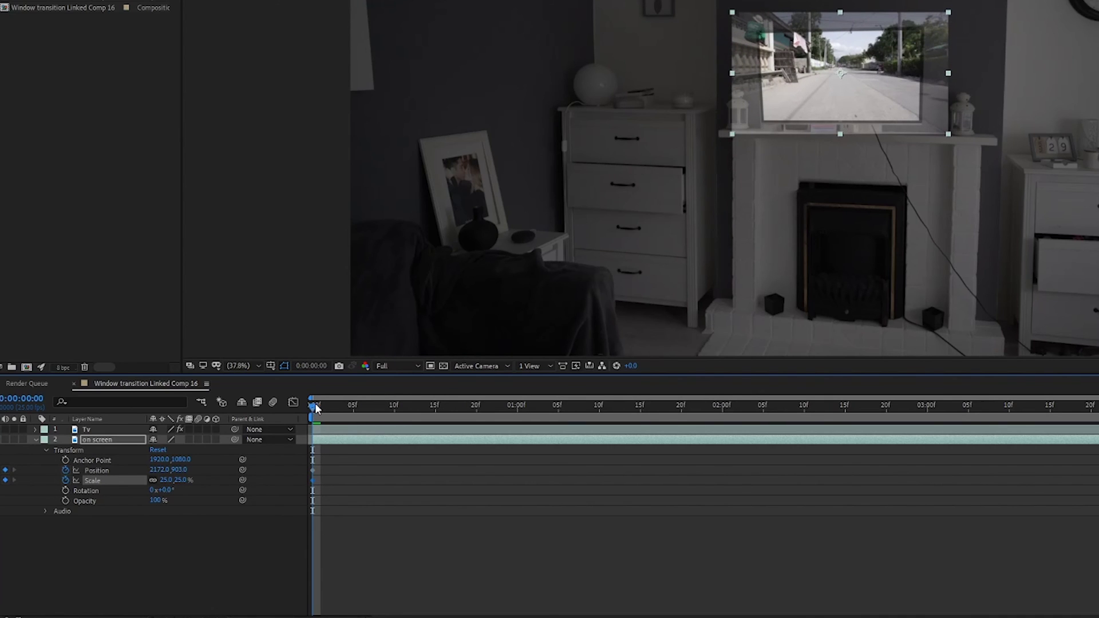
pyautogui.moveTo(316, 408); pyautogui.dragTo(528, 455)
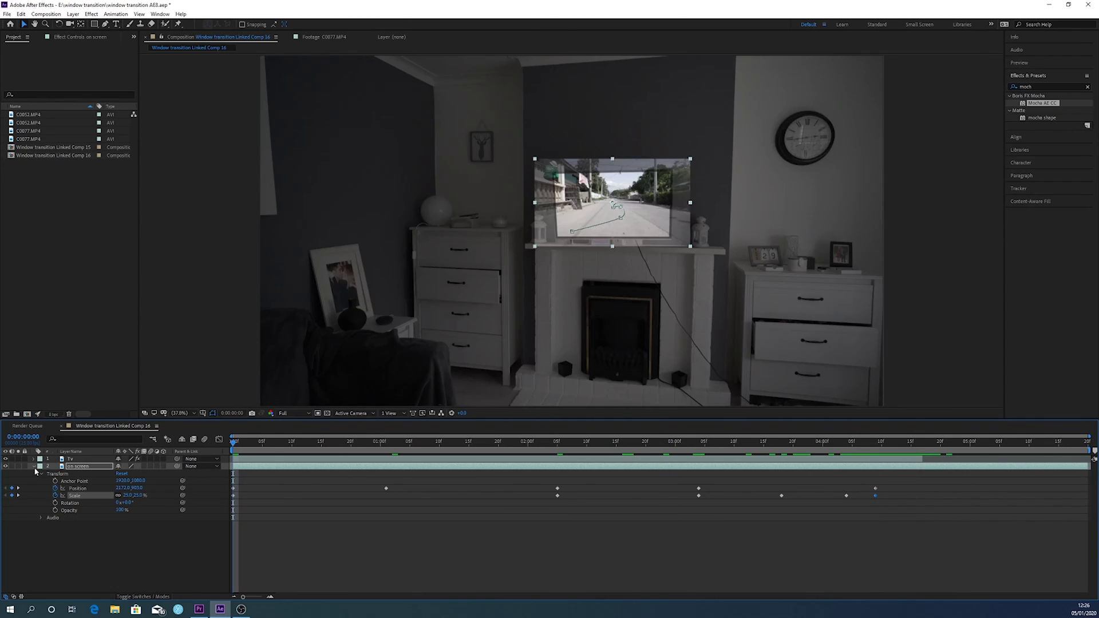
# Step: Restore the Tv layer's opacity to 100% and deselect the layers
pyautogui.click(35, 466)
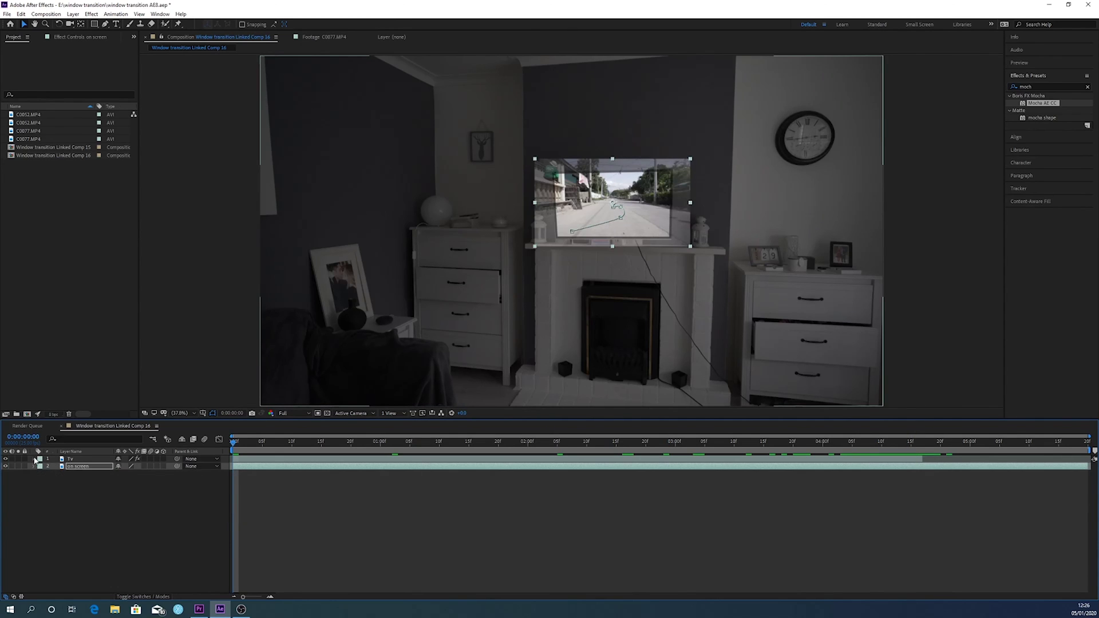
pyautogui.click(34, 459)
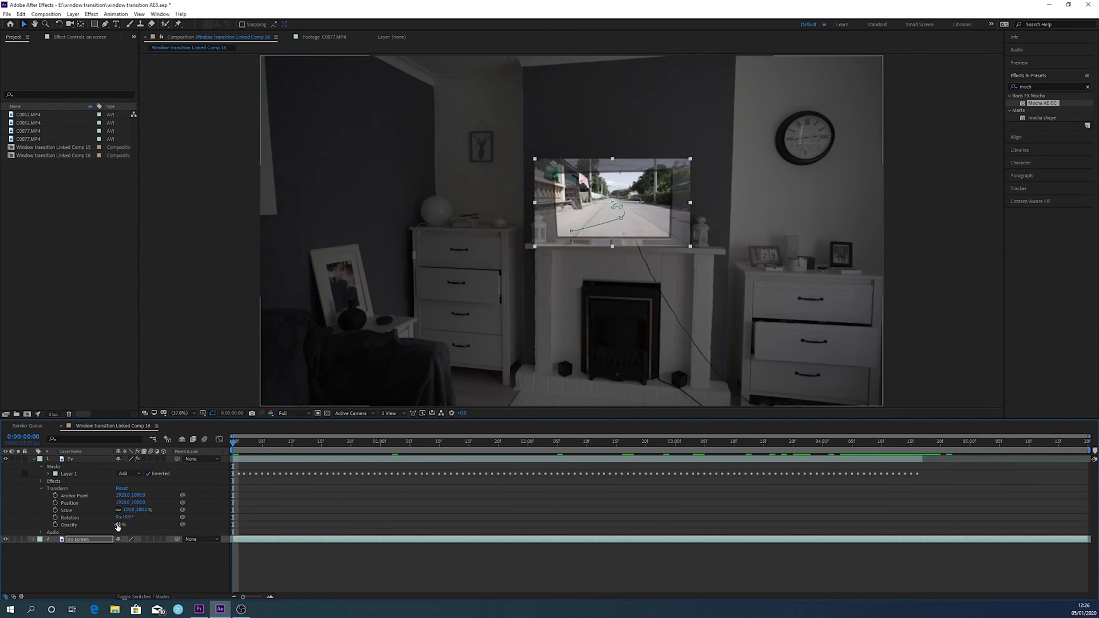
pyautogui.moveTo(120, 524); pyautogui.dragTo(139, 524)
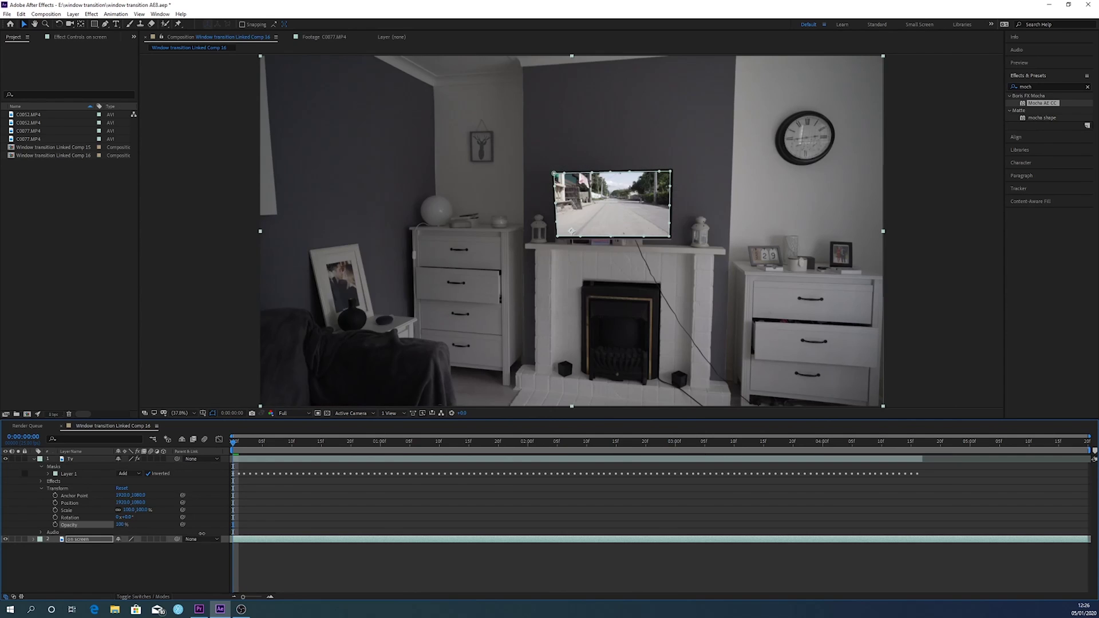
pyautogui.click(200, 334)
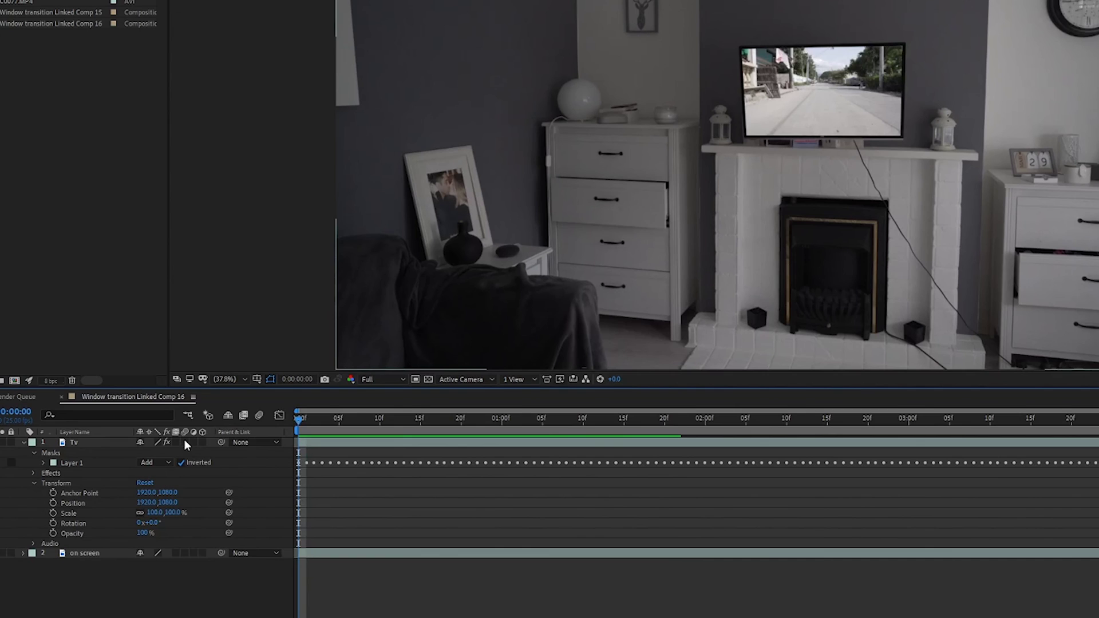
# Step: Enable motion blur for the Tv and on screen layers and for the composition, and play back the transition to check it
pyautogui.click(162, 454)
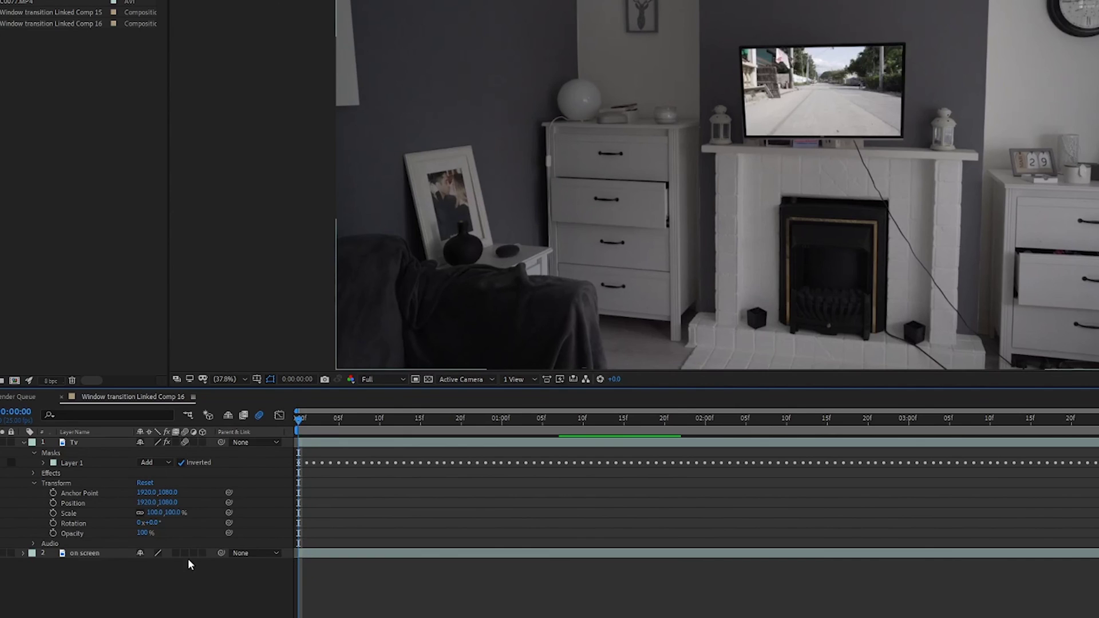
pyautogui.click(184, 554)
pyautogui.click(23, 442)
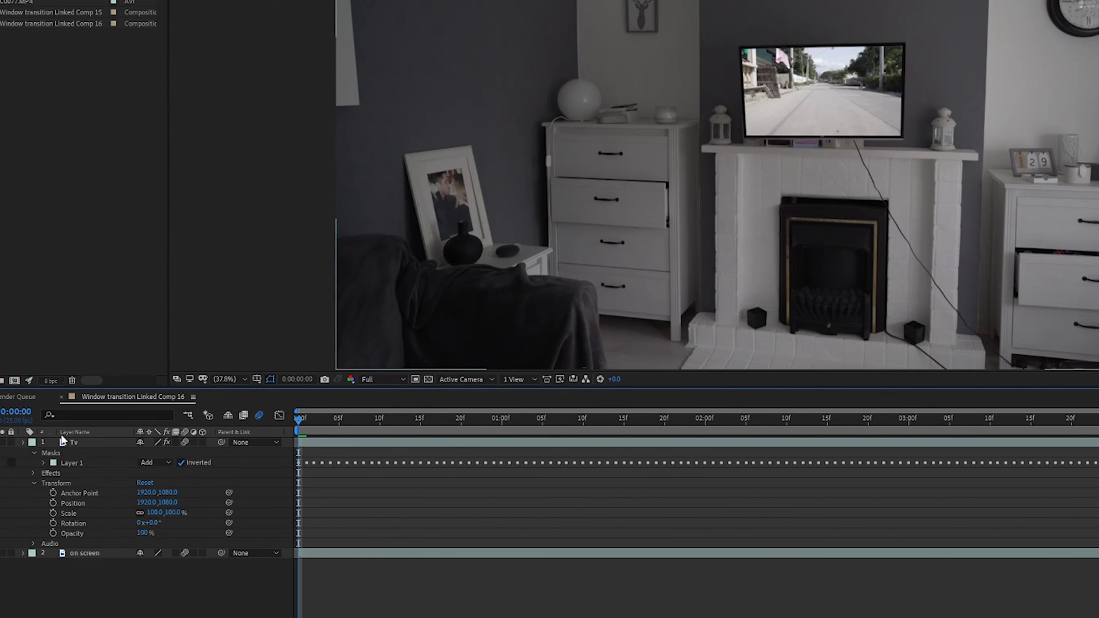
pyautogui.click(259, 415)
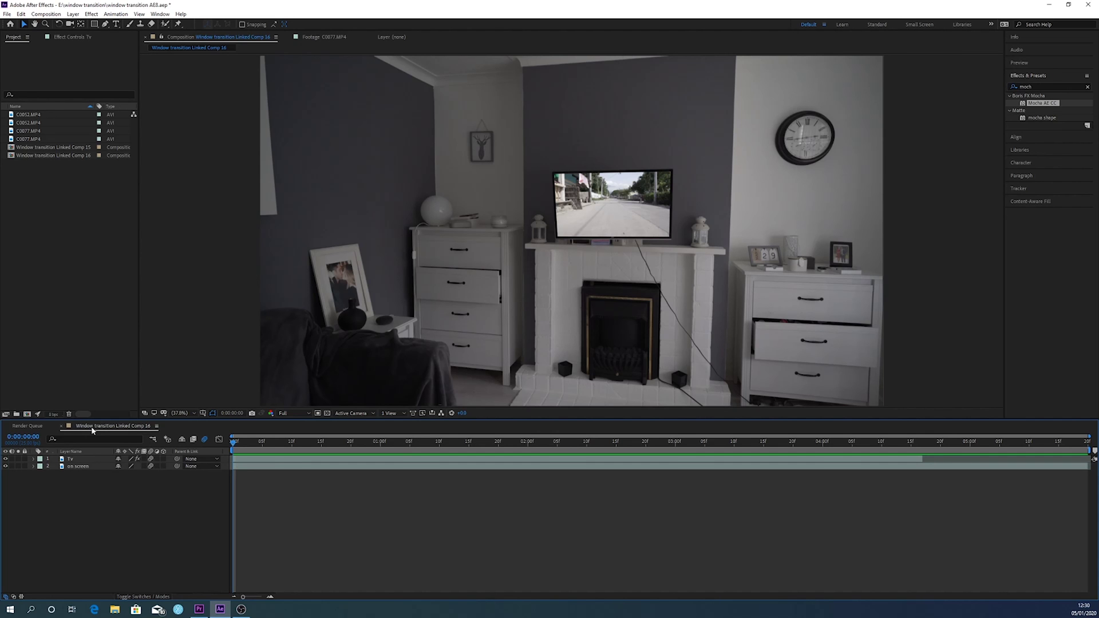
pyautogui.press('space')
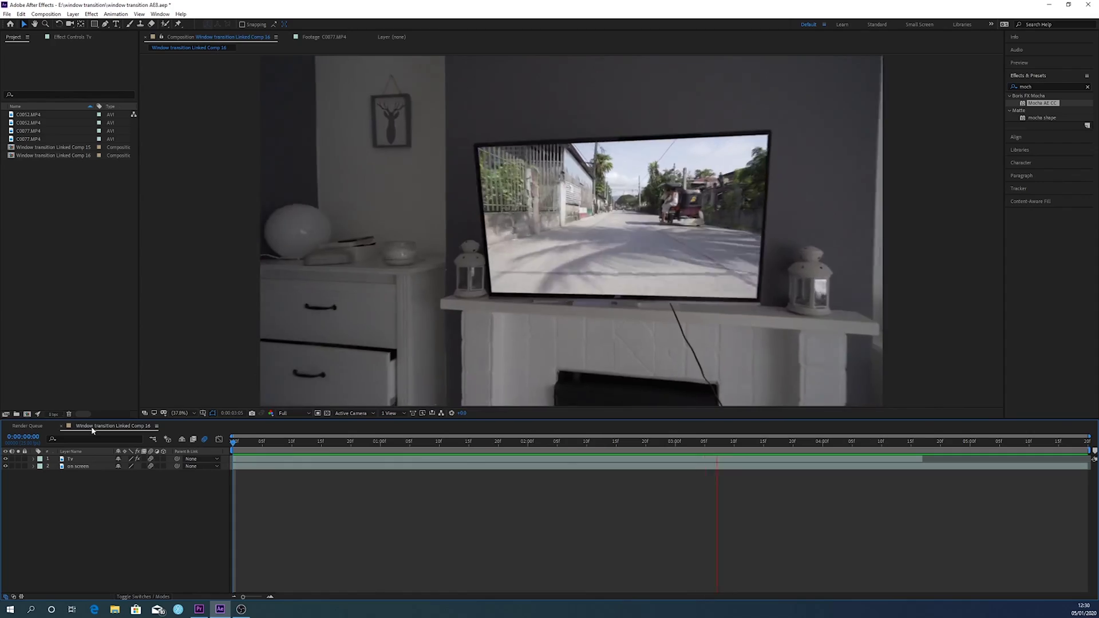
pyautogui.press('space')
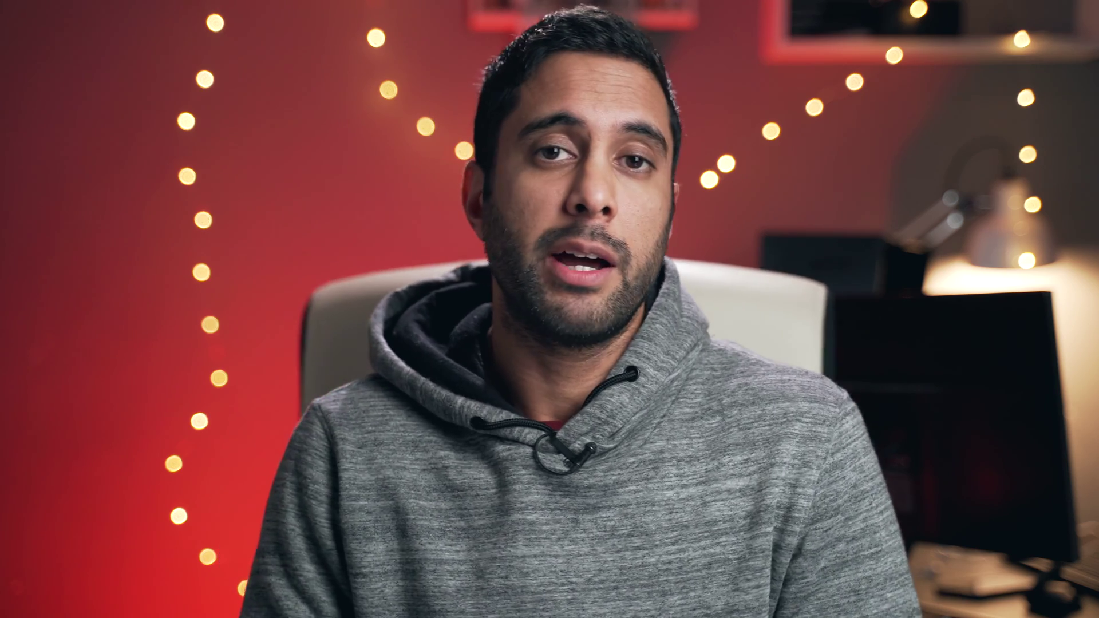